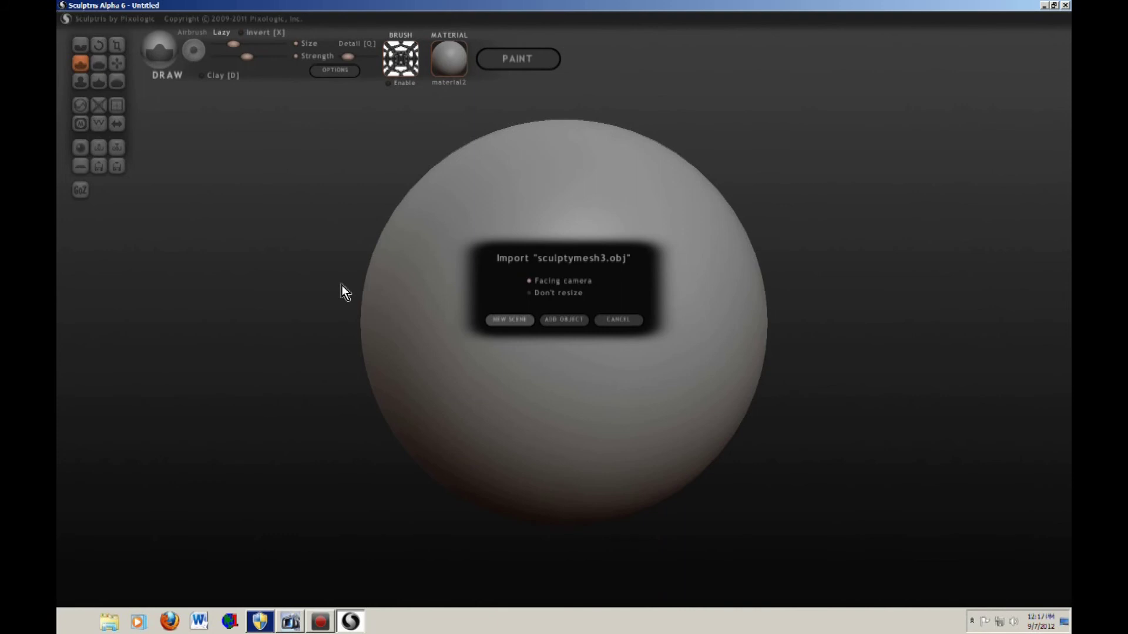
# - Import "sculptymesh3.obj" facing the camera as a new scene and mask the whole figure
pyautogui.press('Return')
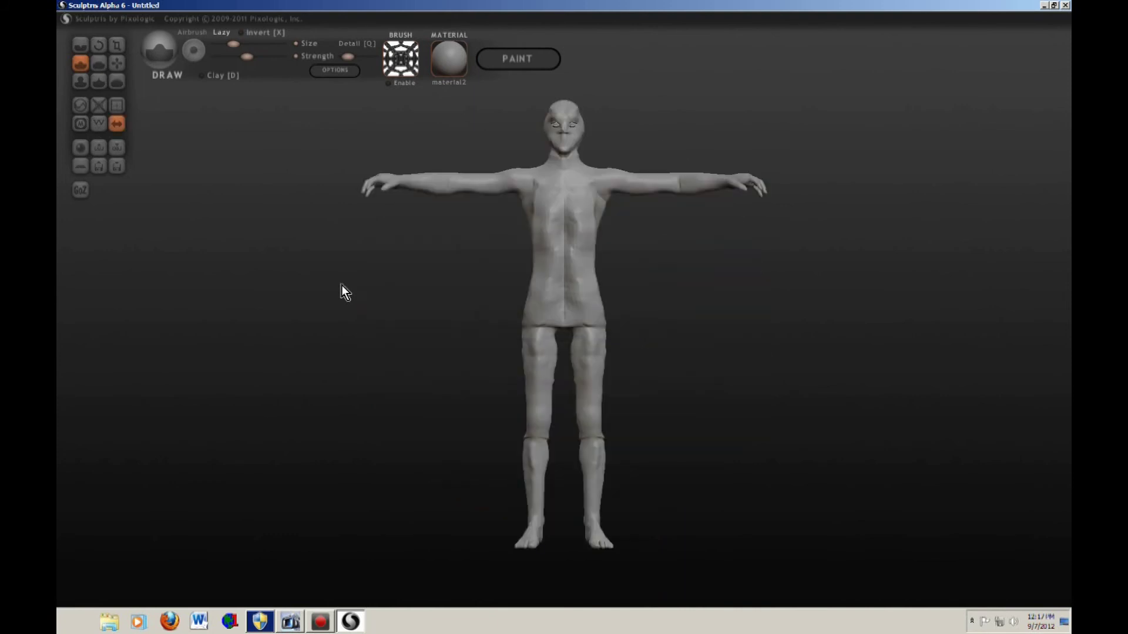
pyautogui.keyDown('ctrl'); pyautogui.click(483, 230); pyautogui.keyUp('ctrl')
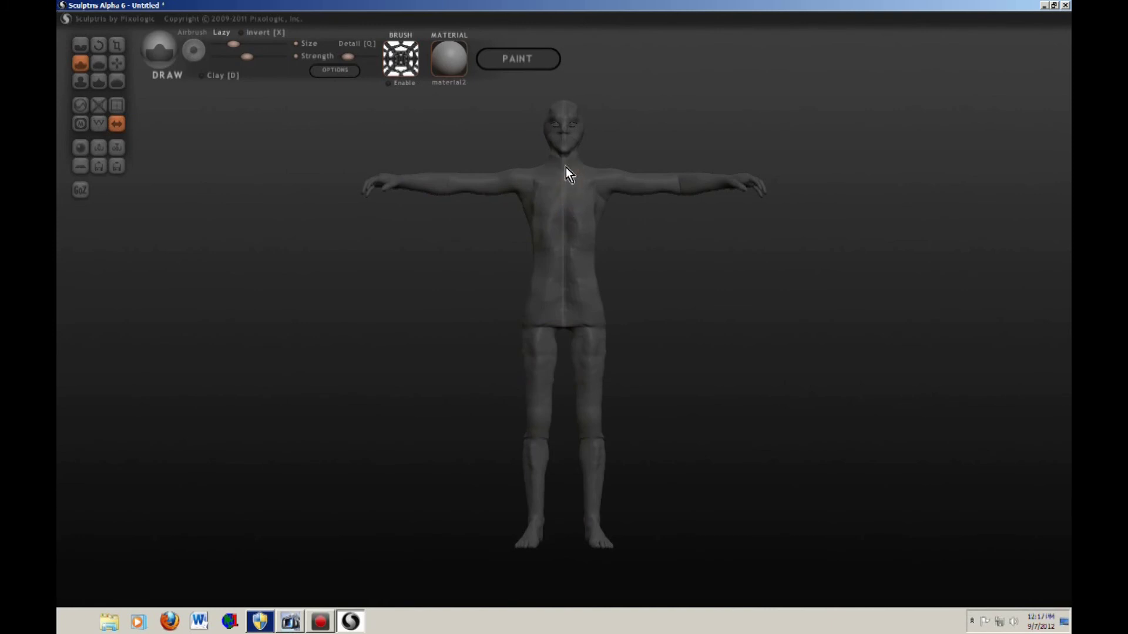
# - Unmask and delete the eyeballs, irises, remaining eye parts and front teeth from the figure's face
pyautogui.keyDown('alt'); pyautogui.moveTo(565, 166); pyautogui.dragTo(563, 327); pyautogui.keyUp('alt')
pyautogui.scroll(10, 480, 260)
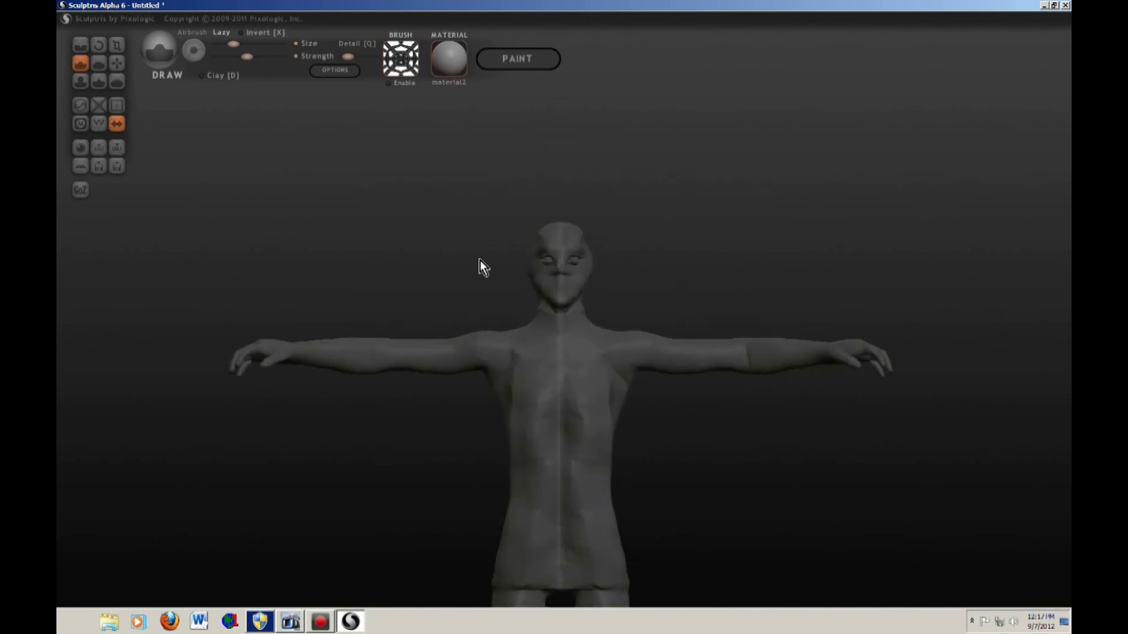
pyautogui.keyDown('alt'); pyautogui.moveTo(451, 225); pyautogui.dragTo(486, 374); pyautogui.keyUp('alt')
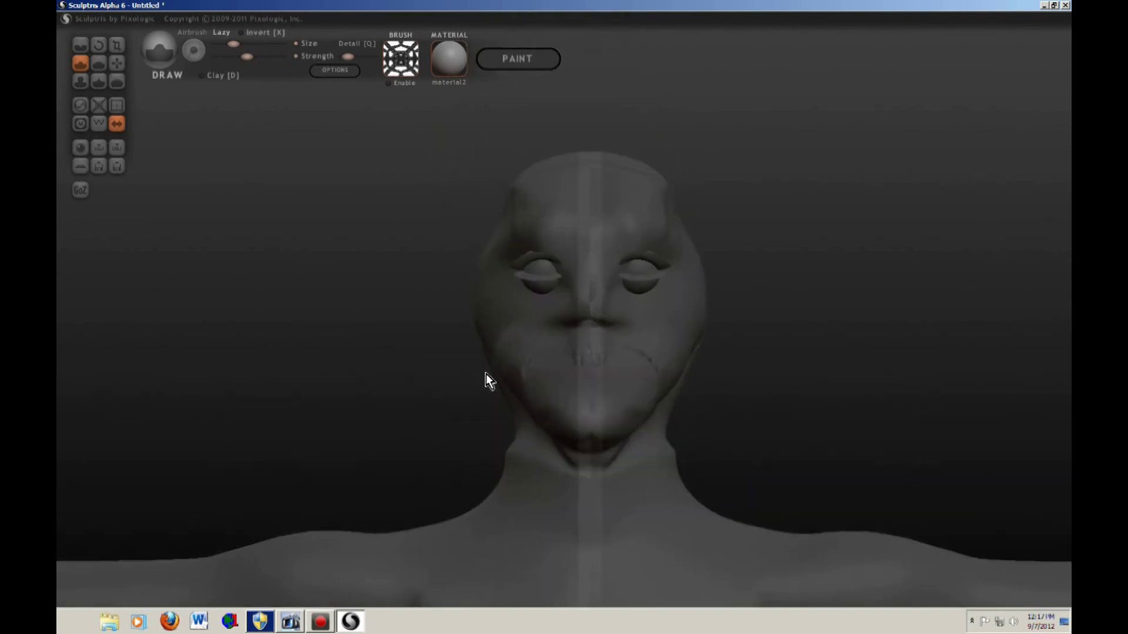
pyautogui.scroll(3, 407, 274)
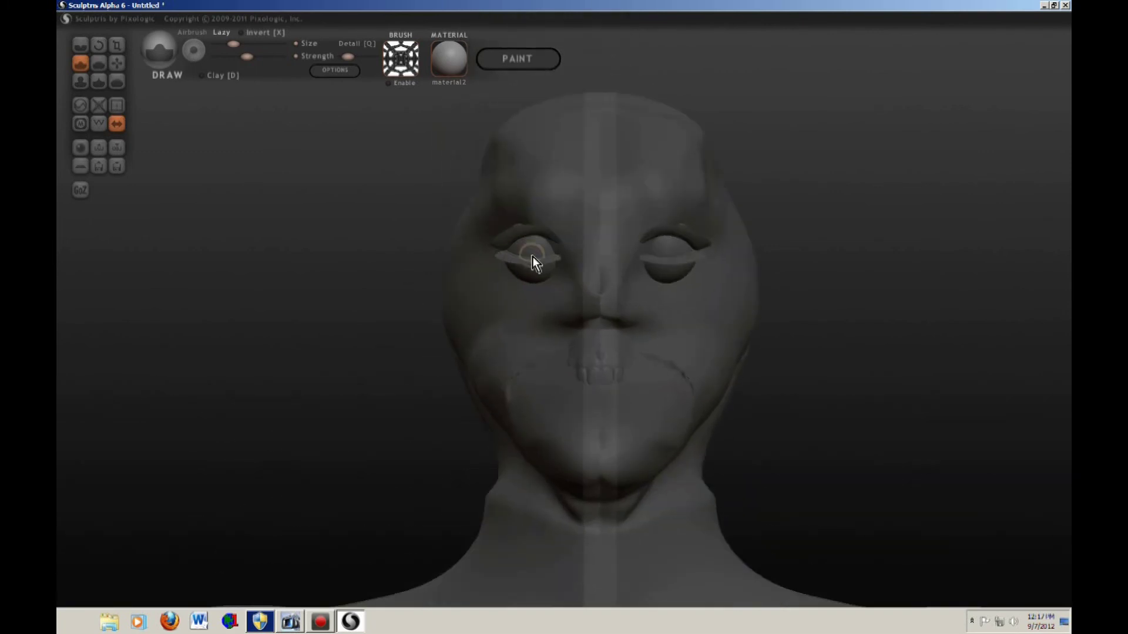
pyautogui.click(533, 256)
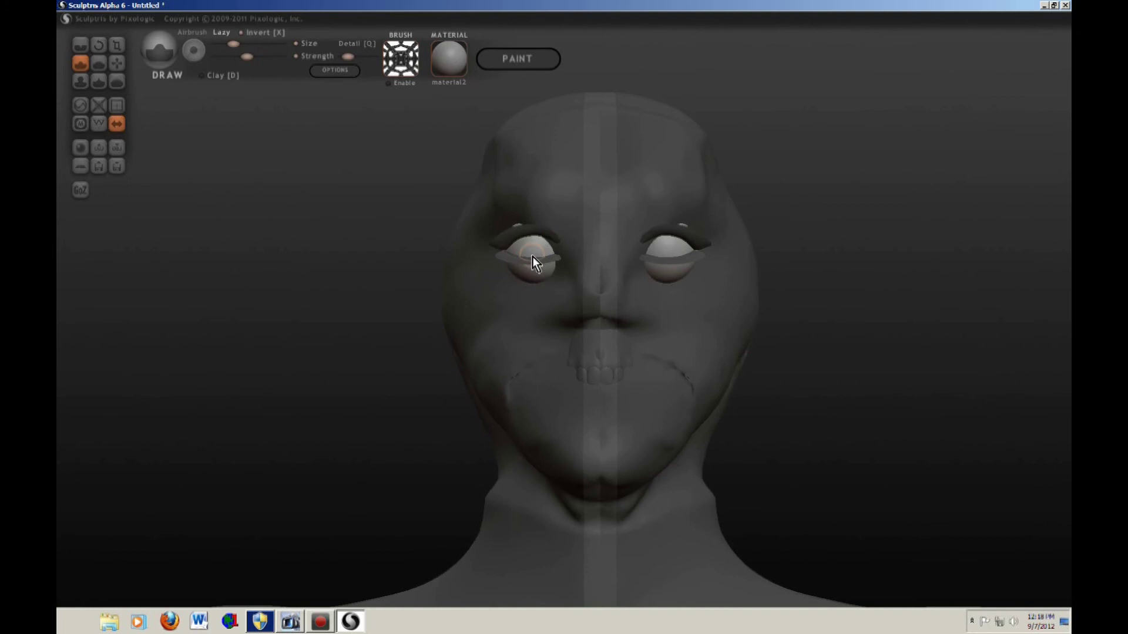
pyautogui.press('Delete')
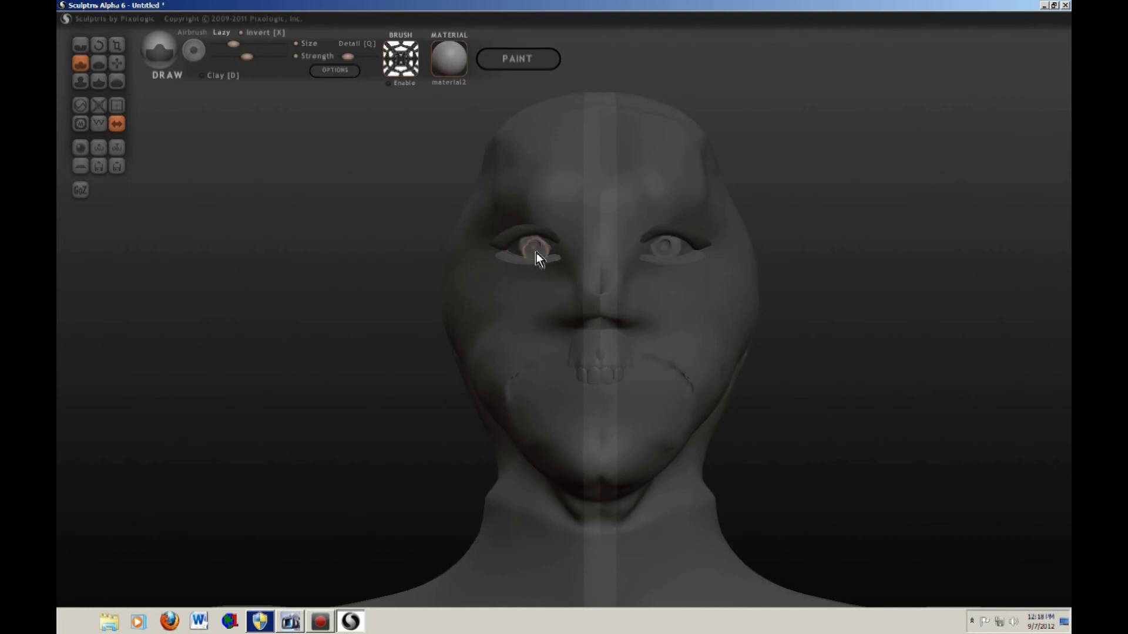
pyautogui.click(535, 251)
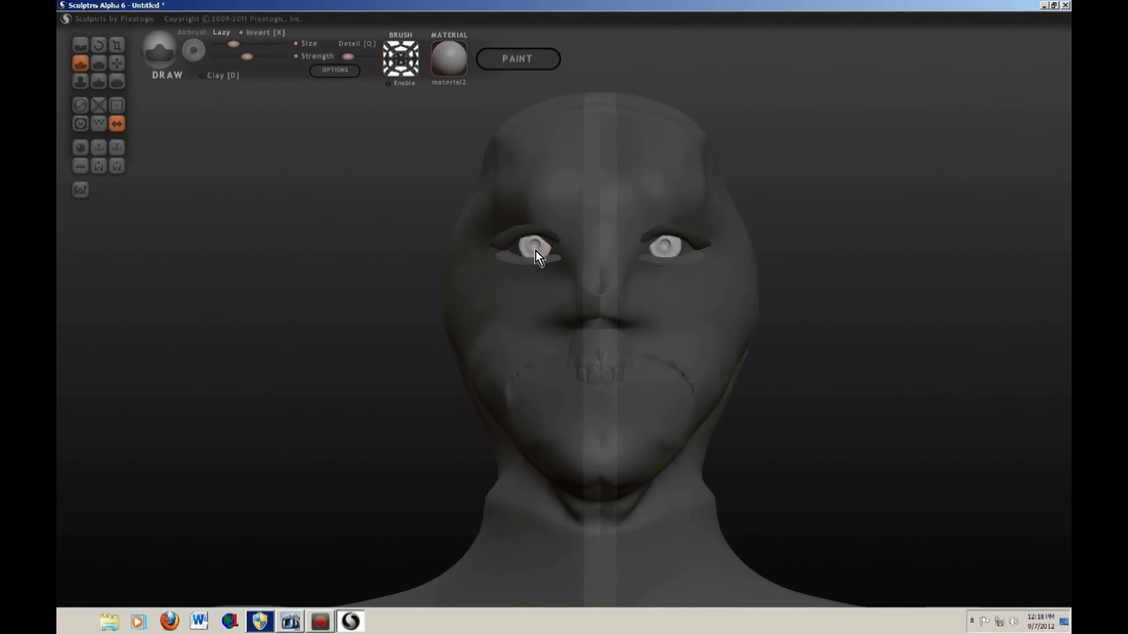
pyautogui.moveTo(531, 262); pyautogui.dragTo(615, 352)
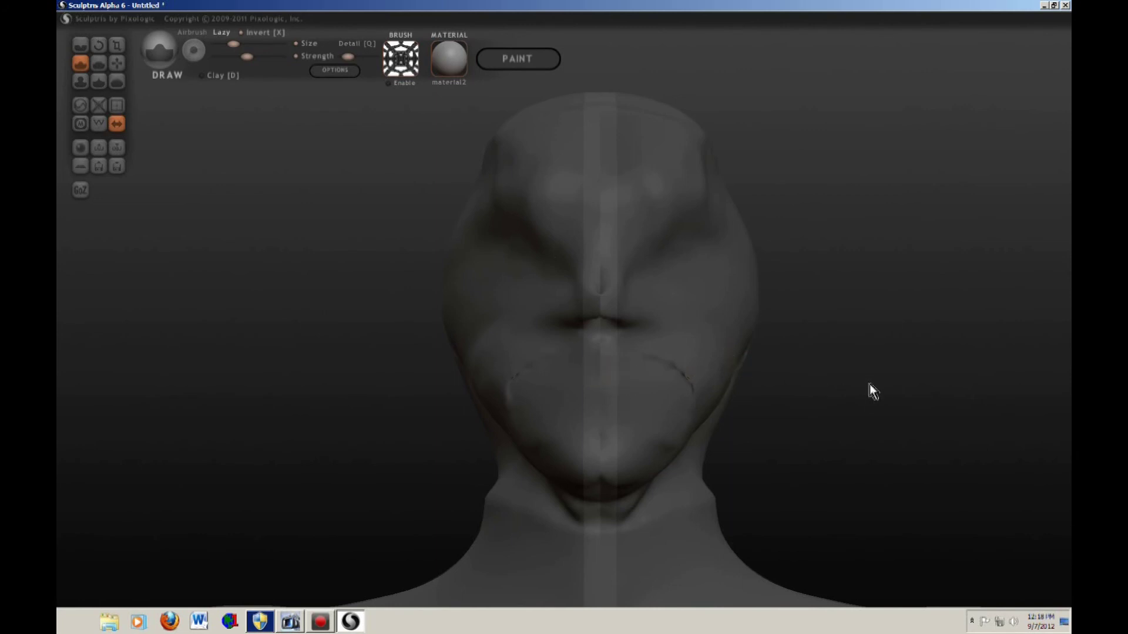
# - Hide the back portion of the head from the side view to expose the geometry inside the mouth
pyautogui.moveTo(912, 389)
pyautogui.mouseDown()
pyautogui.moveTo(543, 383)
pyautogui.moveTo(531, 353)
pyautogui.mouseUp()
pyautogui.moveTo(589, 363); pyautogui.dragTo(364, 368, button='middle')
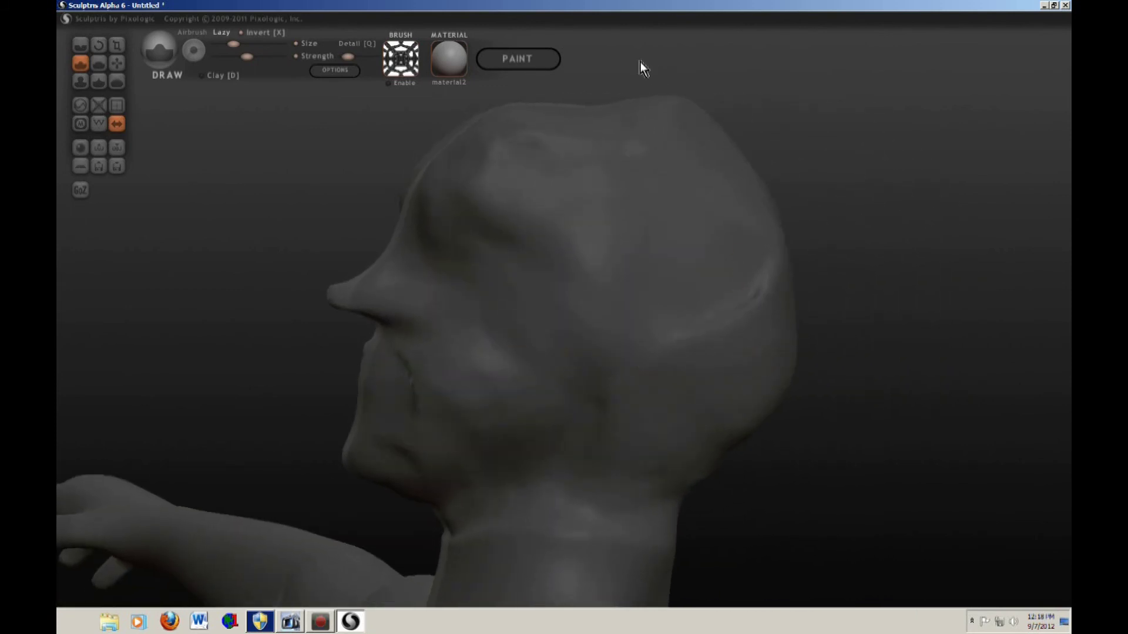
pyautogui.keyDown('ctrl'); pyautogui.keyDown('shift'); pyautogui.moveTo(646, 137); pyautogui.dragTo(913, 545); pyautogui.keyUp('shift'); pyautogui.keyUp('ctrl')
pyautogui.moveTo(779, 386)
pyautogui.mouseDown()
pyautogui.moveTo(447, 352)
pyautogui.moveTo(344, 369)
pyautogui.moveTo(464, 388)
pyautogui.moveTo(438, 418)
pyautogui.moveTo(568, 372)
pyautogui.mouseUp()
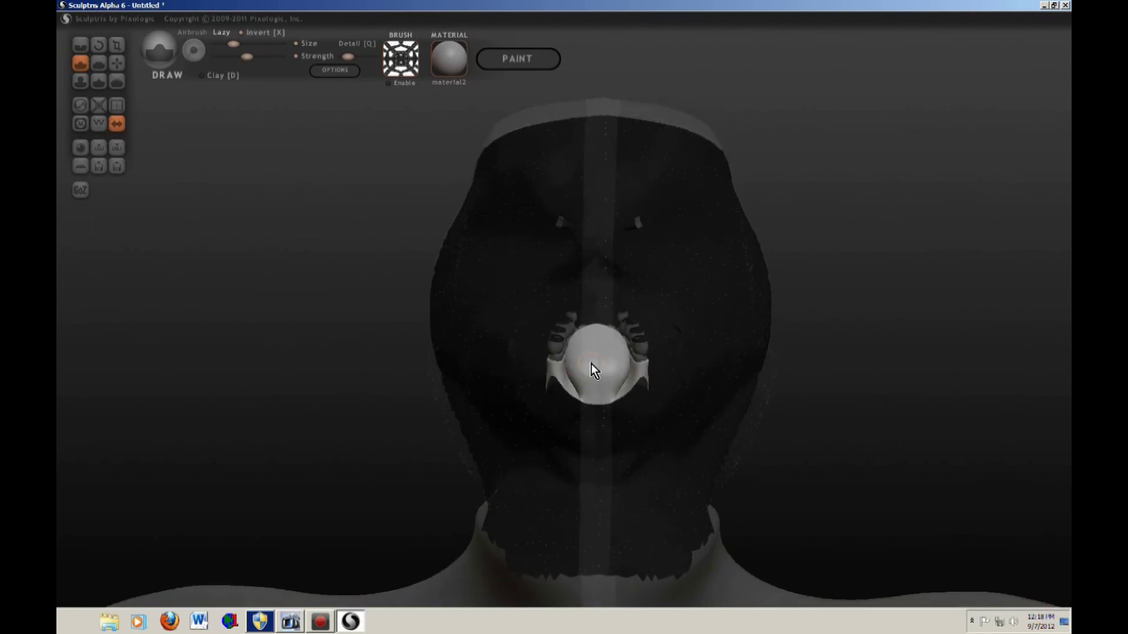
# - Delete the tongue, gums and teeth inside the mouth, and unhide the back of the head
pyautogui.press('Delete')
pyautogui.click(554, 344)
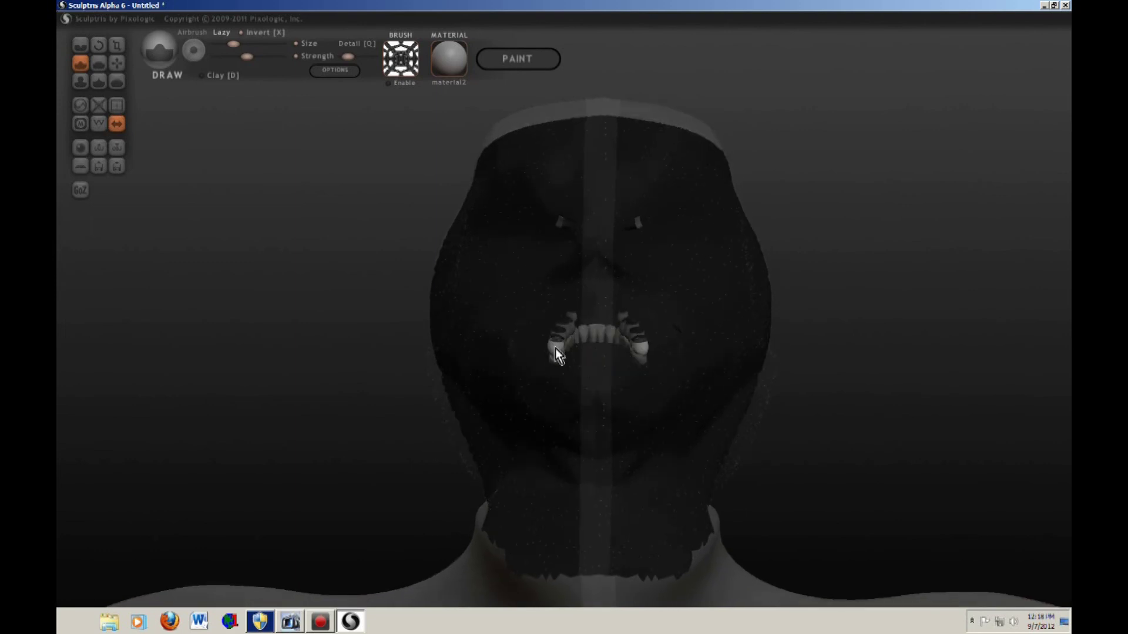
pyautogui.press('Delete')
pyautogui.click(558, 338)
pyautogui.press('Delete')
pyautogui.click(561, 337)
pyautogui.press('Delete')
pyautogui.click(562, 346)
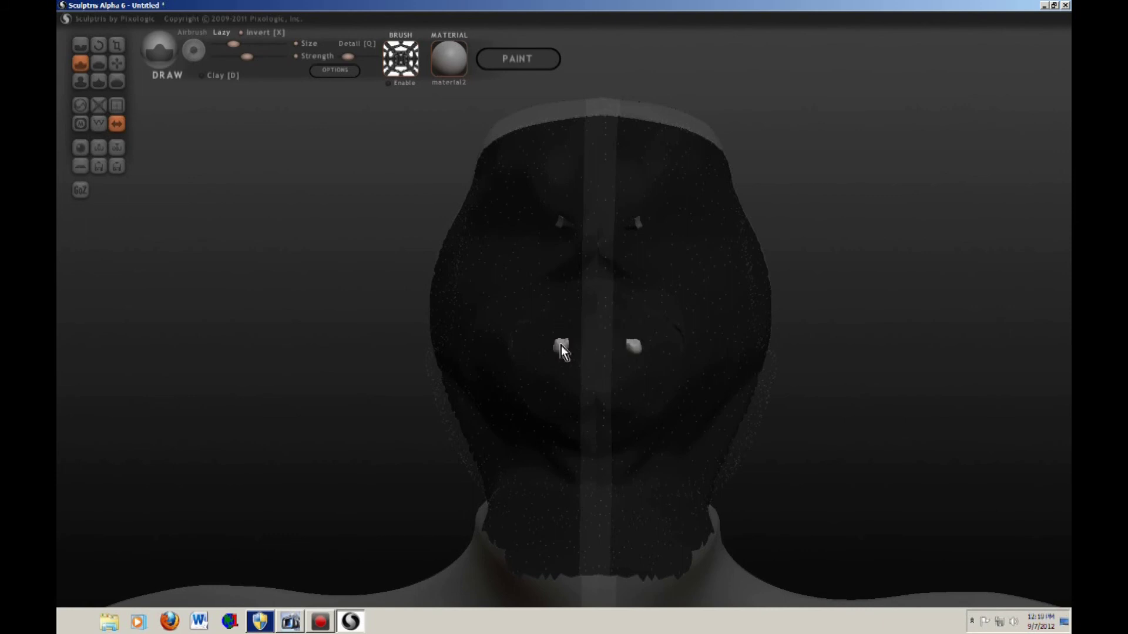
pyautogui.click(562, 345)
pyautogui.scroll(-2, 563, 222)
pyautogui.moveTo(563, 222); pyautogui.dragTo(397, 309, button='right')
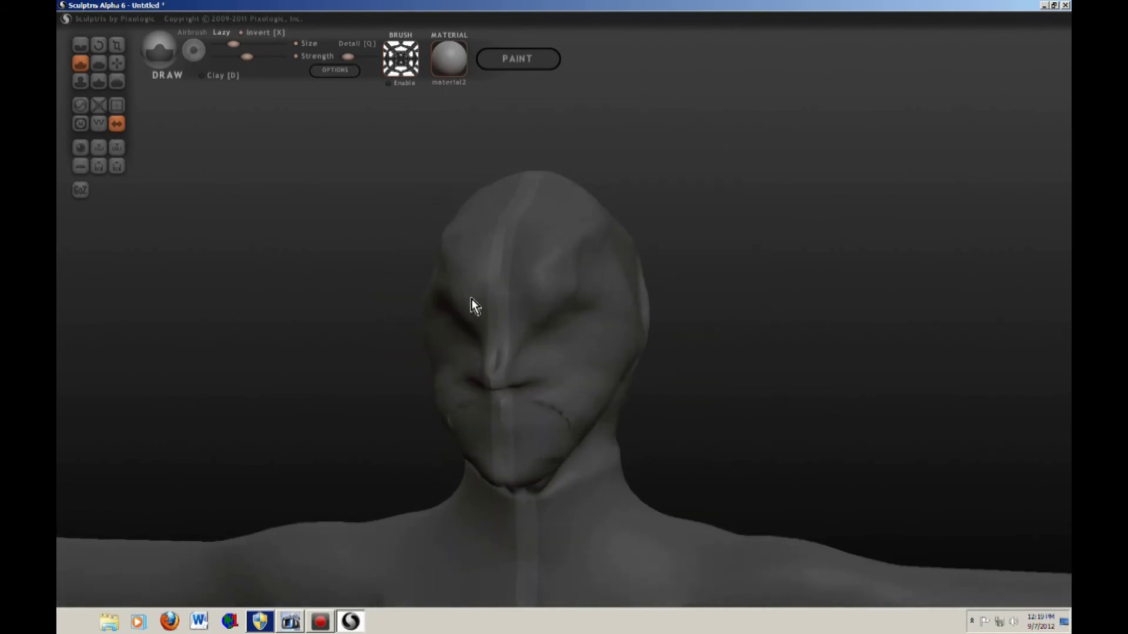
# - Load basicfemalefront.jpg from the DAZFILES folder as the sculpting background image
pyautogui.scroll(-2, 471, 298)
pyautogui.scroll(-4, 473, 293)
pyautogui.keyDown('alt'); pyautogui.moveTo(493, 302); pyautogui.dragTo(606, 151, button='right'); pyautogui.keyUp('alt')
pyautogui.moveTo(484, 340); pyautogui.dragTo(406, 362, button='right')
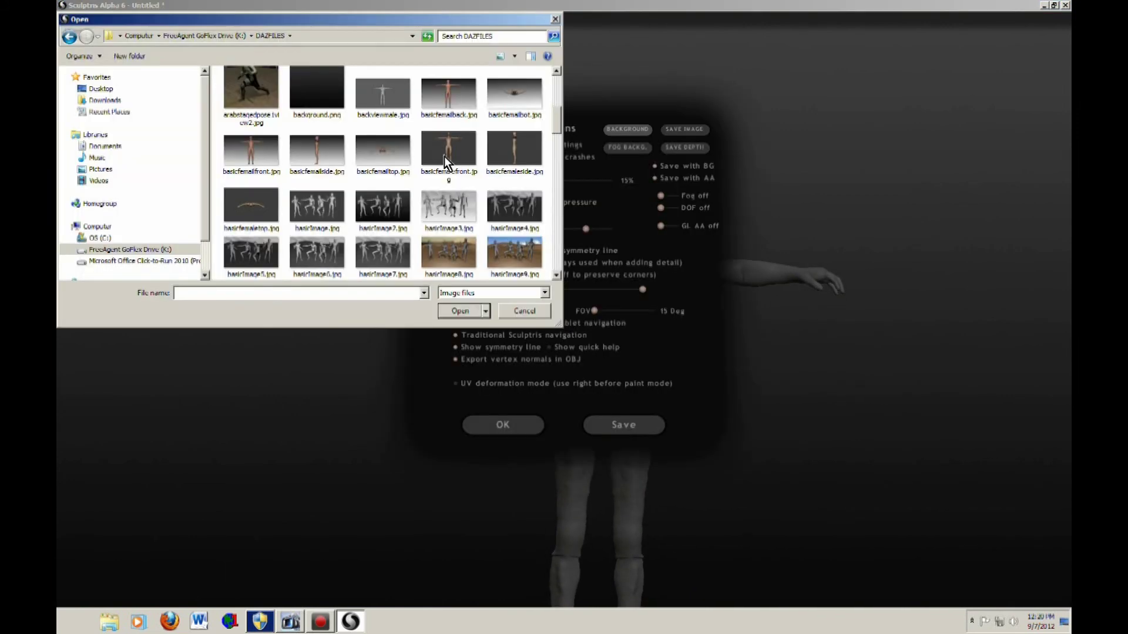
pyautogui.click(444, 157)
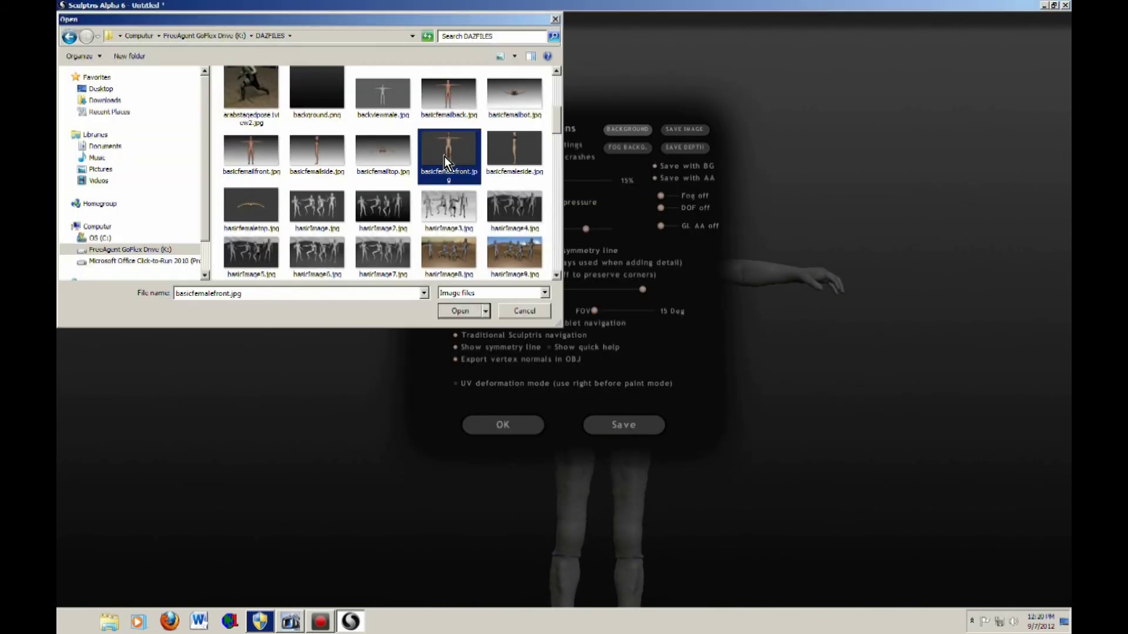
pyautogui.doubleClick(445, 156)
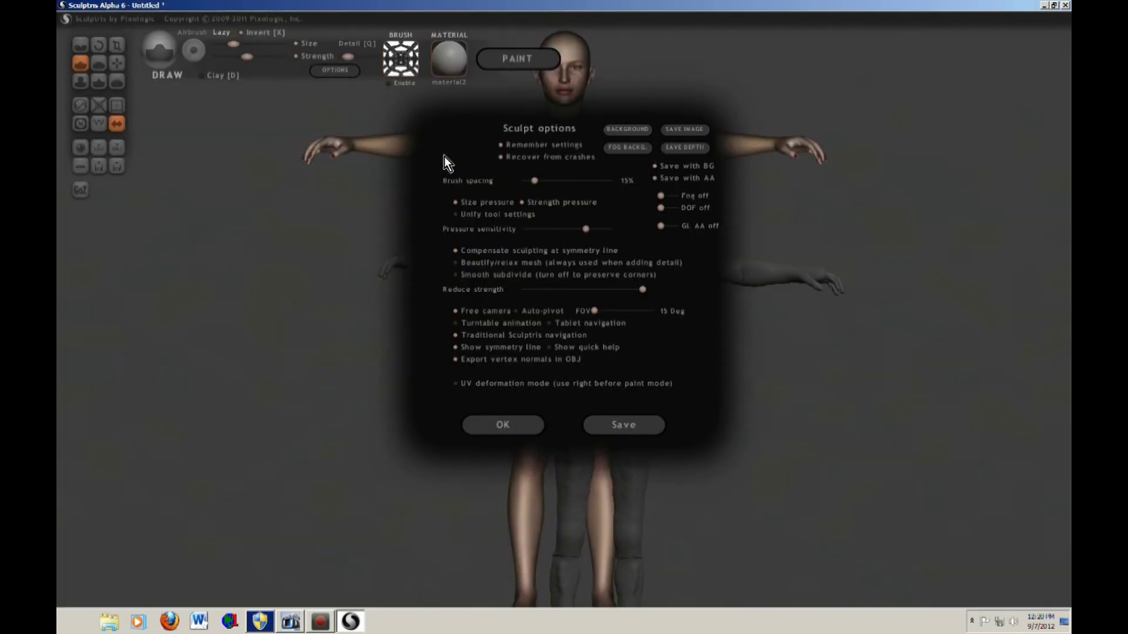
pyautogui.click(522, 423)
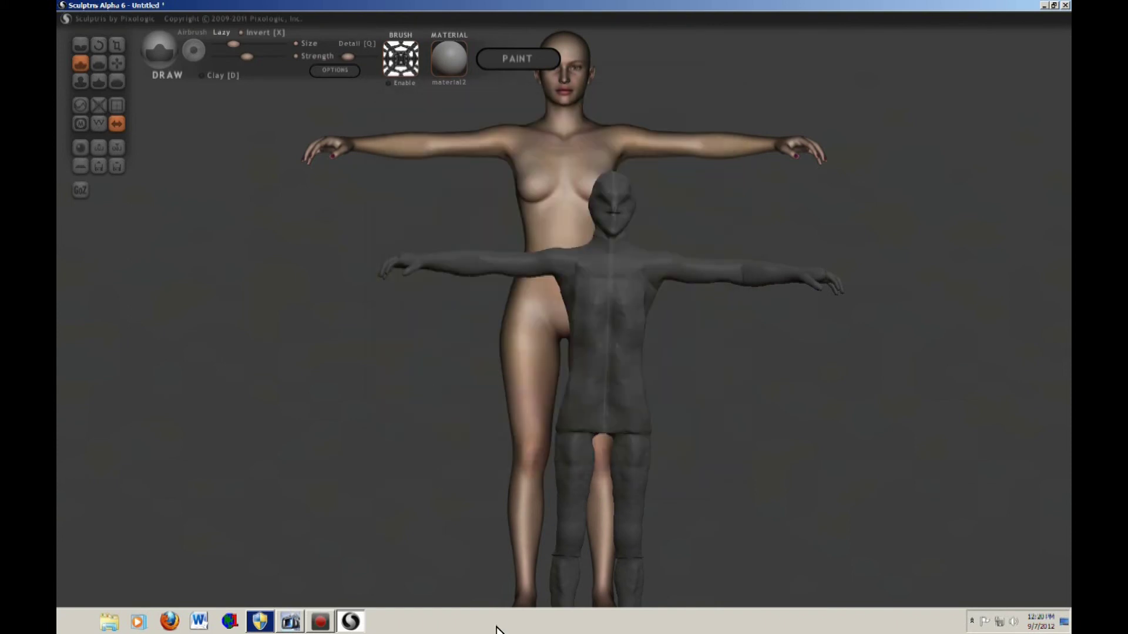
# - Clear the taskbar from the canvas and align the figure's position, size and angle with the front reference image
pyautogui.moveTo(495, 623)
pyautogui.mouseDown()
pyautogui.moveTo(713, 581)
pyautogui.moveTo(1057, 445)
pyautogui.mouseUp()
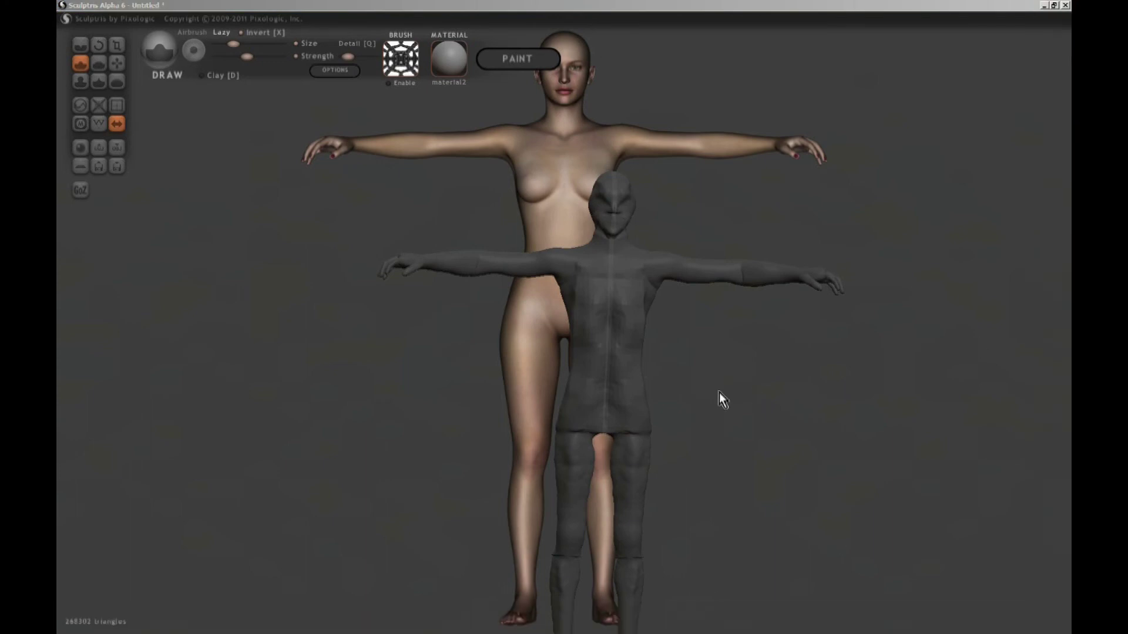
pyautogui.moveTo(719, 392); pyautogui.dragTo(690, 299)
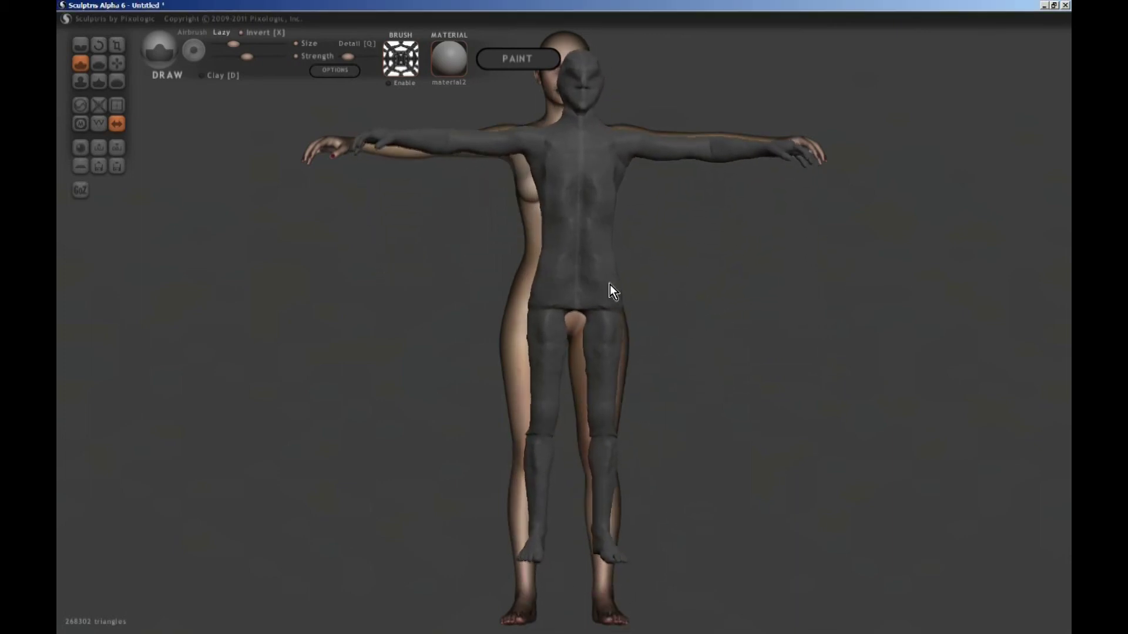
pyautogui.moveTo(554, 252); pyautogui.dragTo(468, 332)
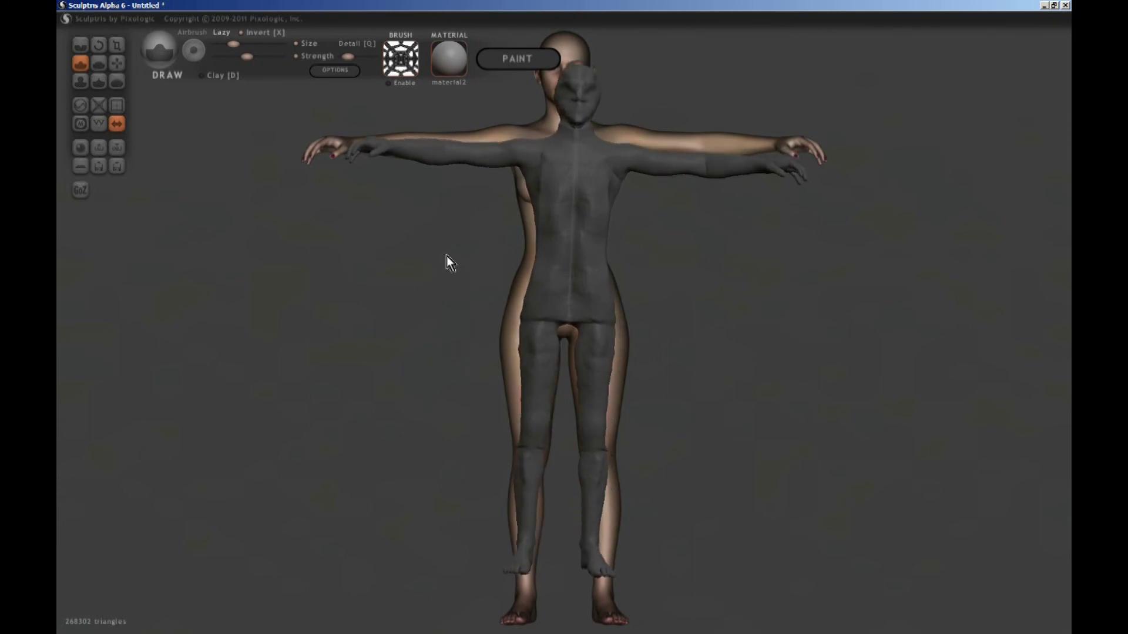
pyautogui.moveTo(446, 256); pyautogui.dragTo(356, 176)
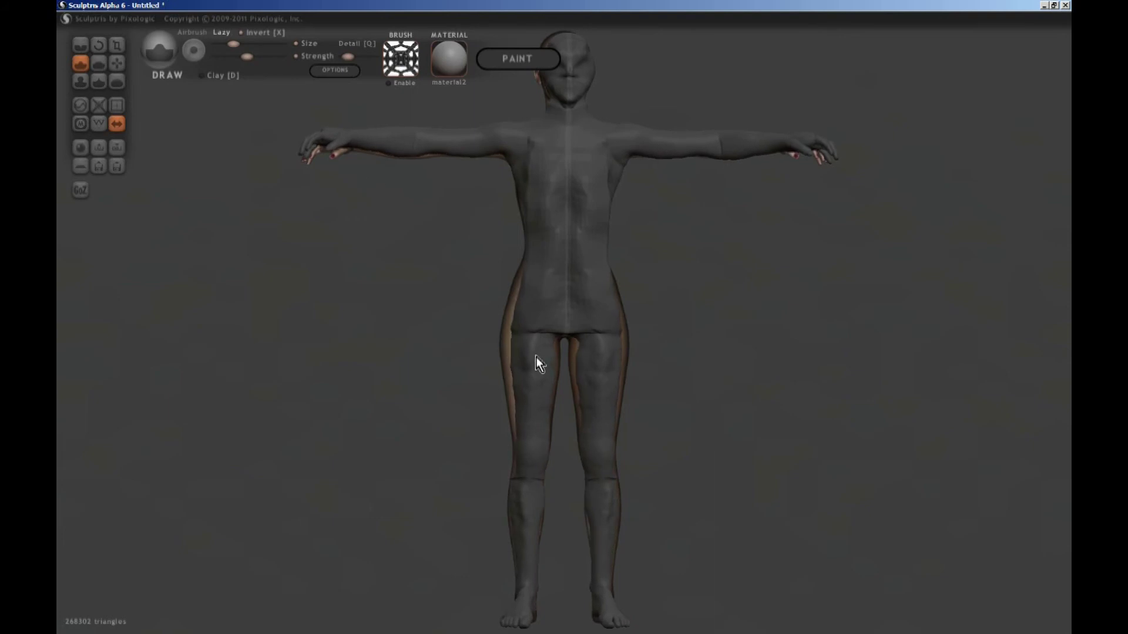
pyautogui.moveTo(537, 351); pyautogui.dragTo(534, 349)
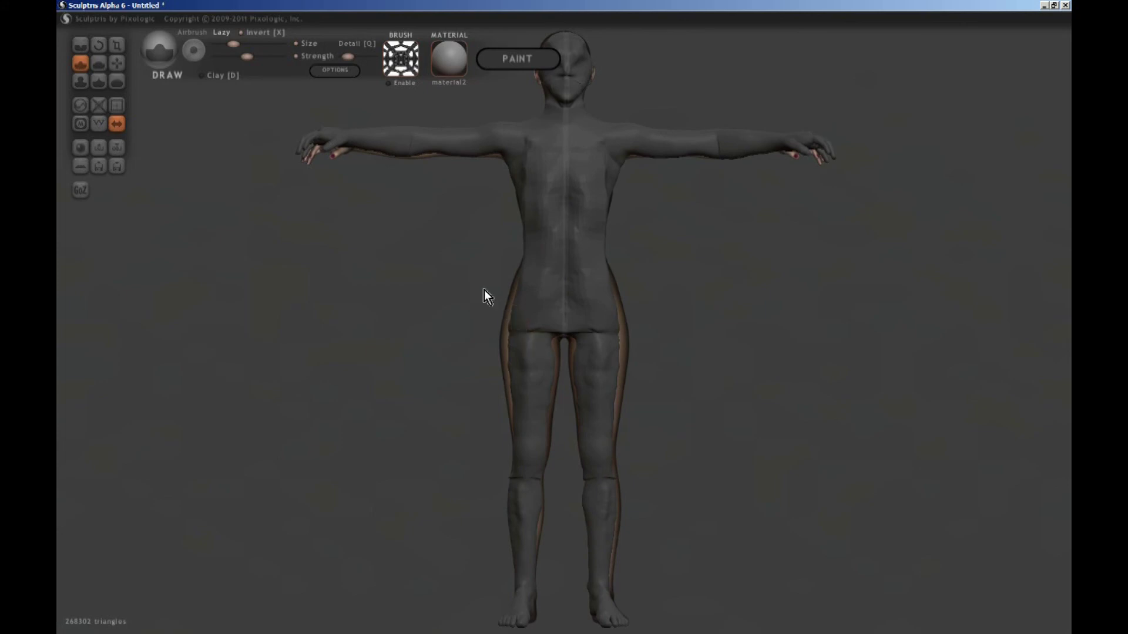
# - Unmask the mesh and use Grab to pull the hips and thighs out to the front reference's outline
pyautogui.click(118, 63)
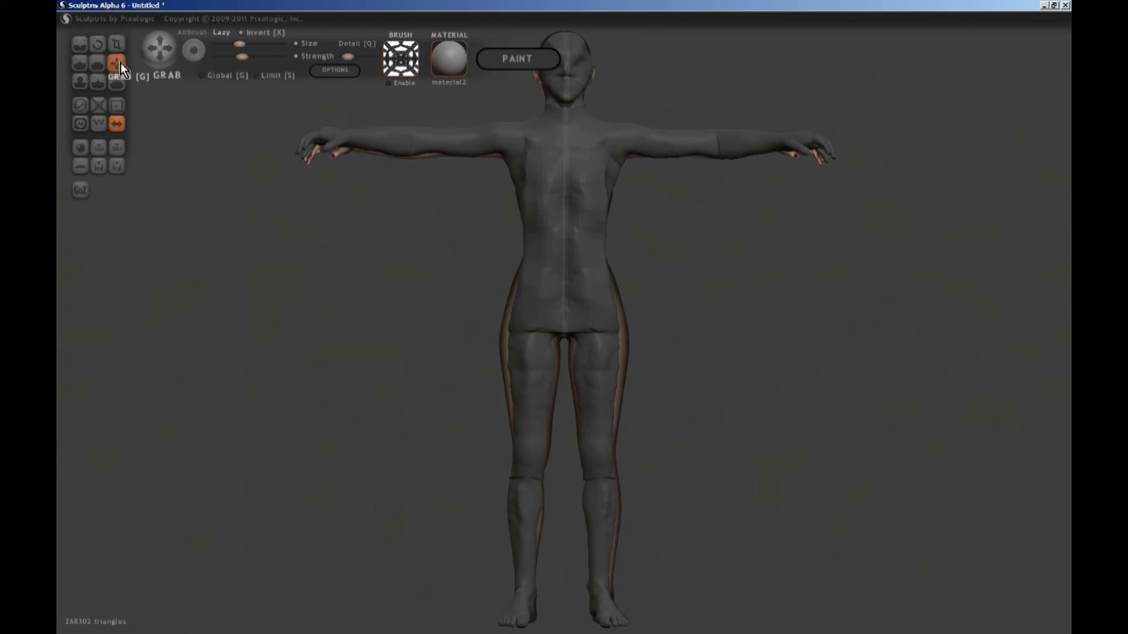
pyautogui.click(607, 290)
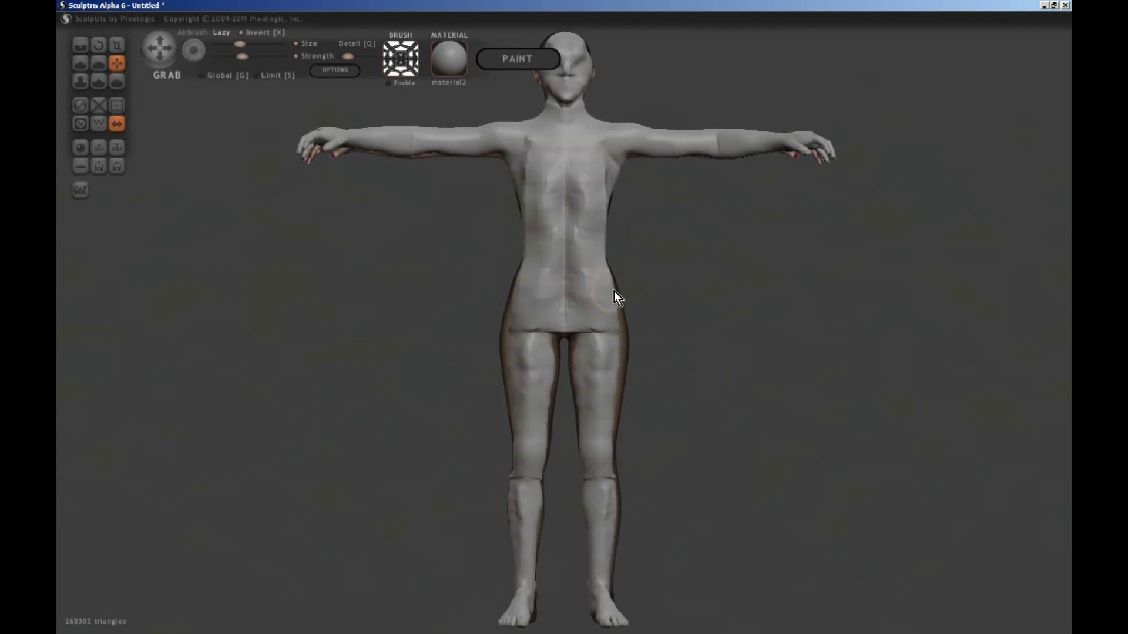
pyautogui.moveTo(620, 310); pyautogui.dragTo(630, 379)
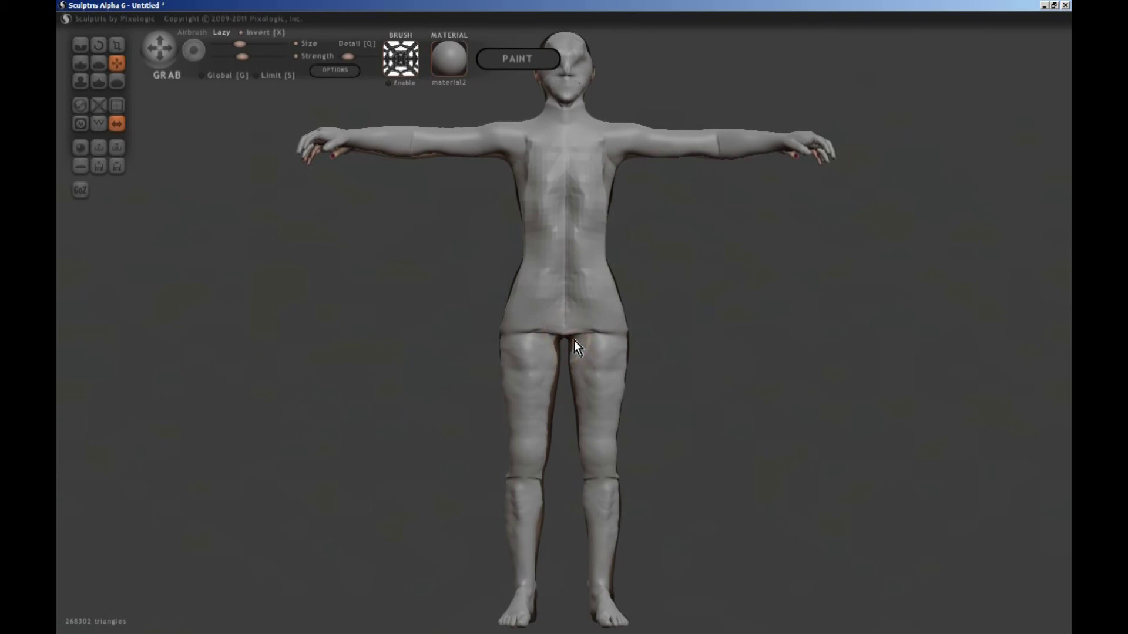
pyautogui.press('[')
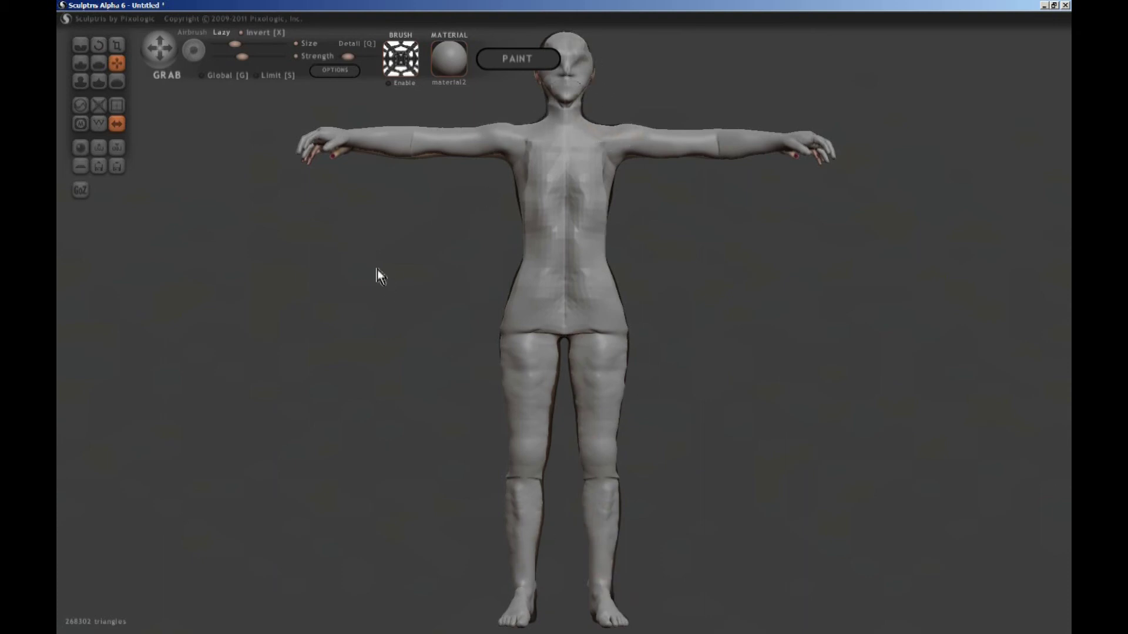
# - Replace the background image with basicfemaleside.jpg from the DAZFILES folder
pyautogui.click(330, 74)
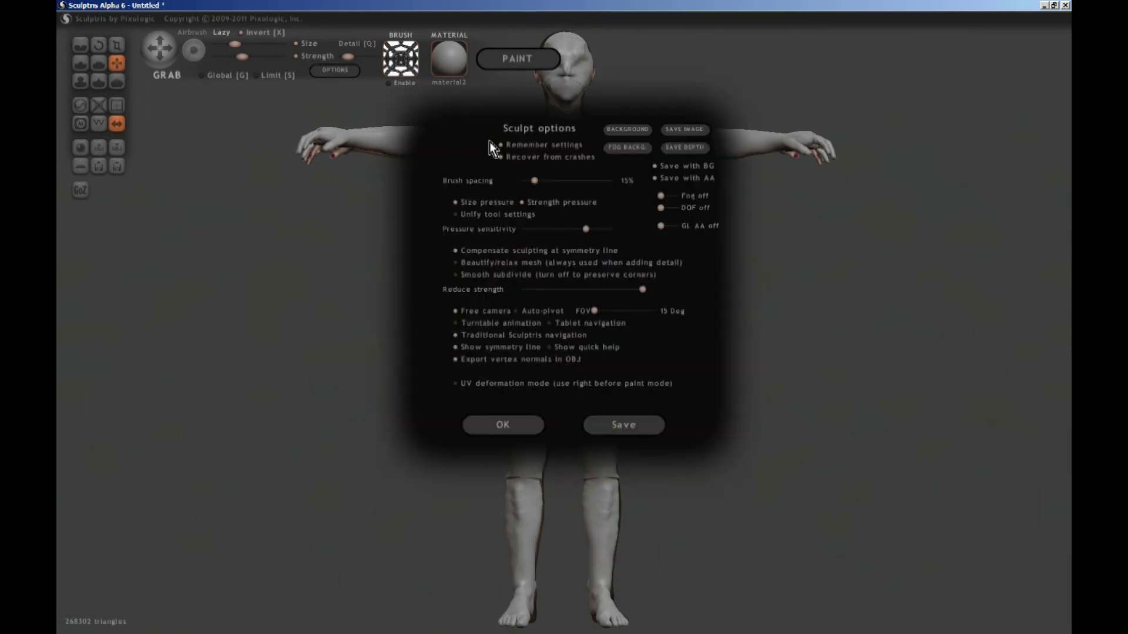
pyautogui.click(625, 130)
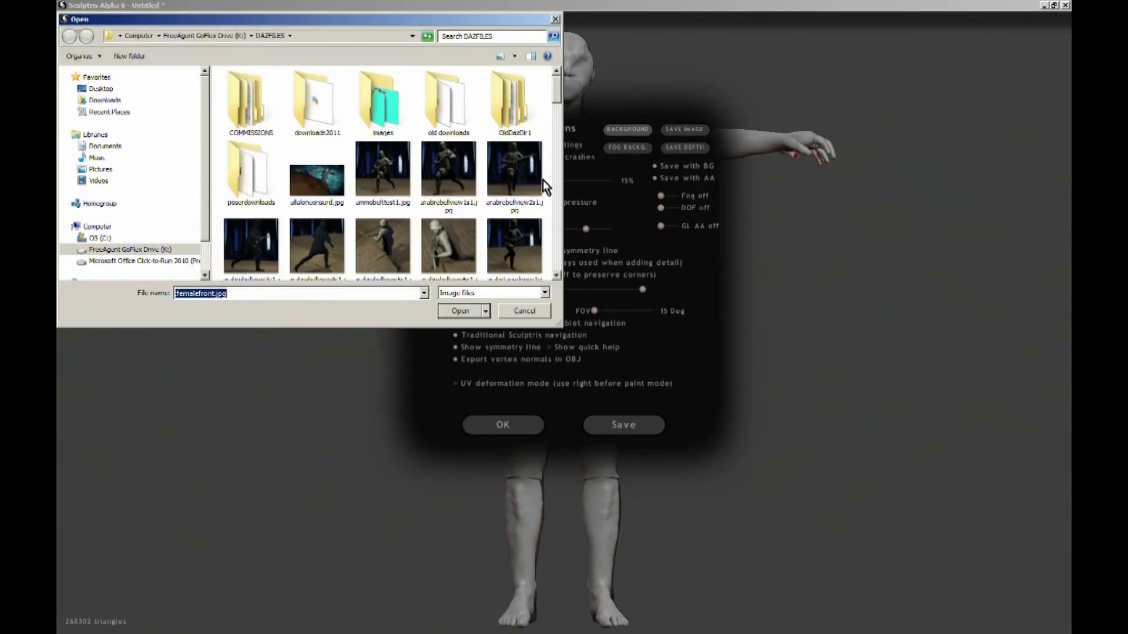
pyautogui.click(498, 214)
pyautogui.scroll(-5, 501, 212)
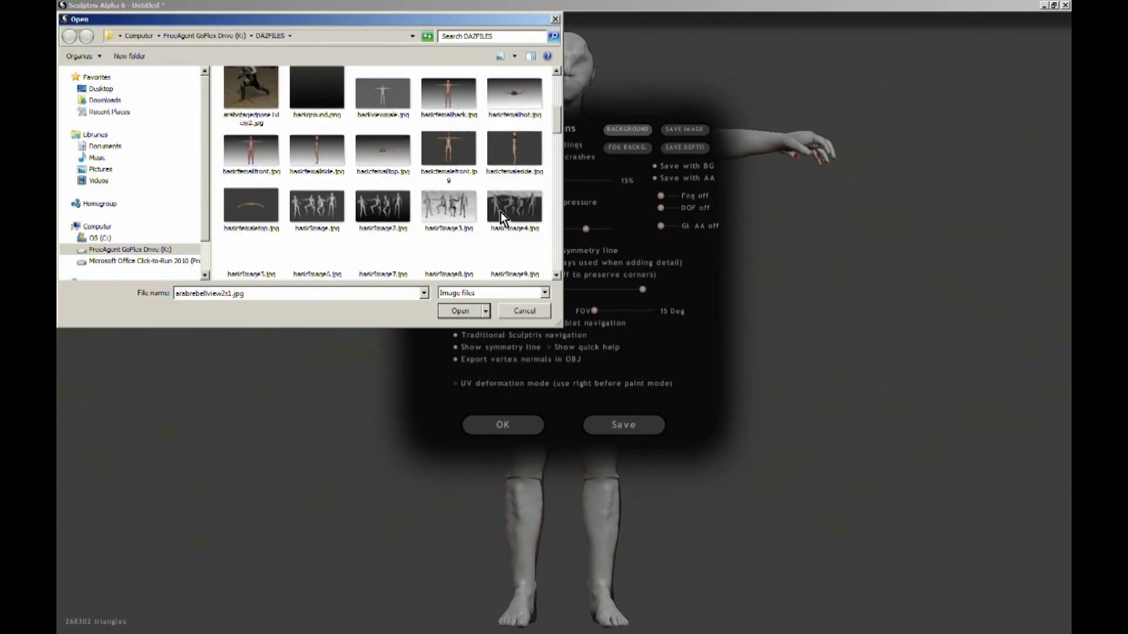
pyautogui.click(520, 159)
pyautogui.doubleClick(519, 151)
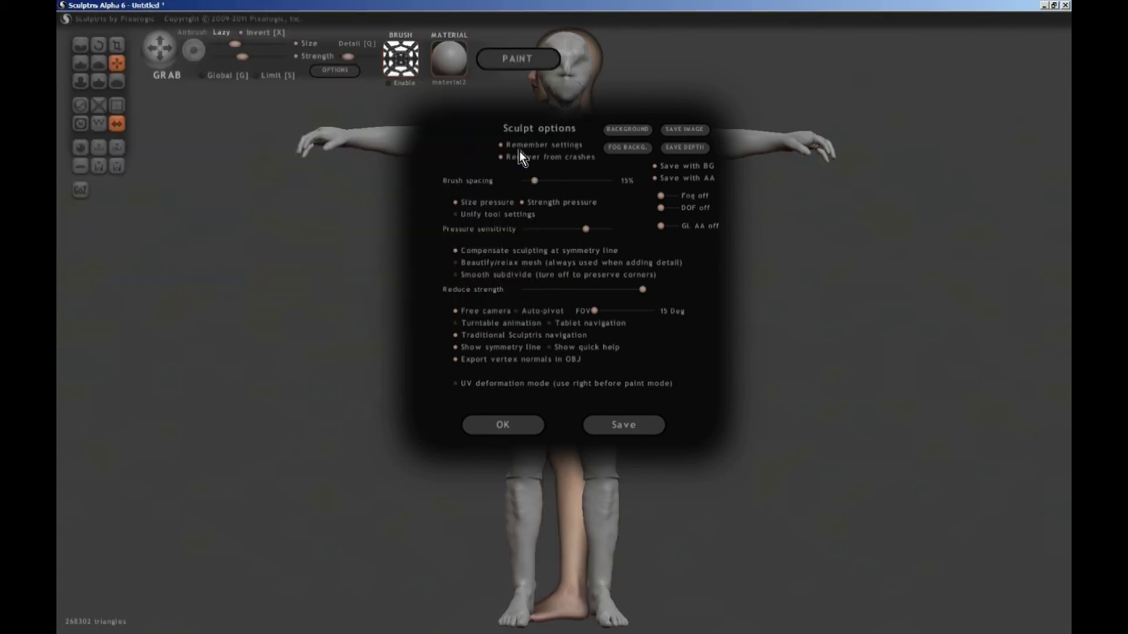
pyautogui.click(514, 422)
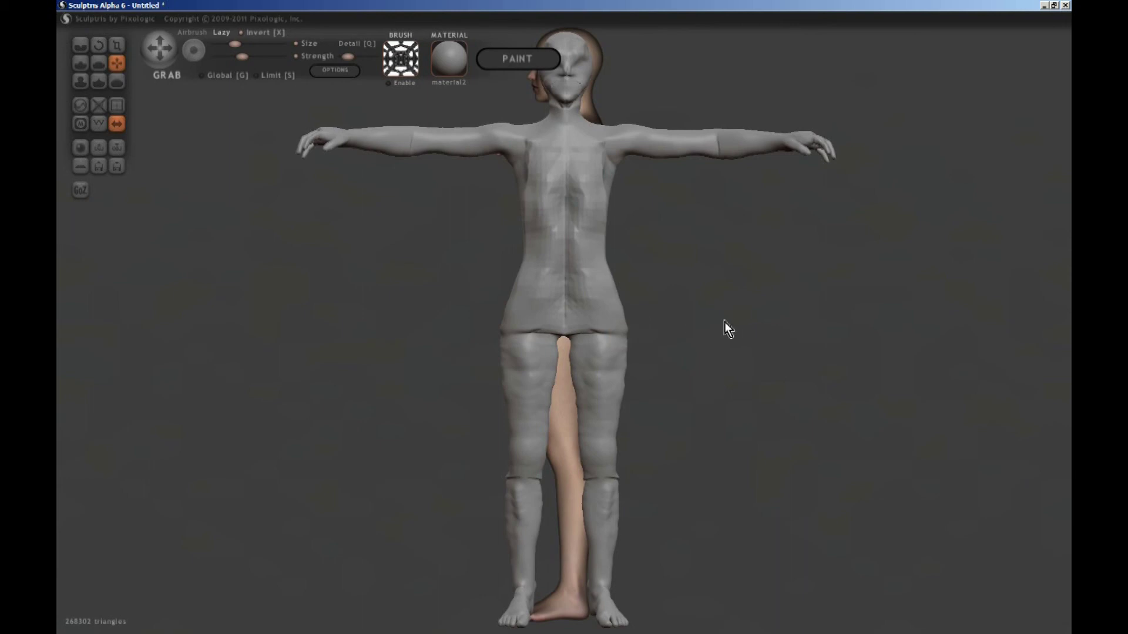
# - Align the figure's right side with the reference and use Grab to reshape the body profile, including the buttocks, to match it
pyautogui.moveTo(724, 322)
pyautogui.mouseDown()
pyautogui.moveTo(434, 312)
pyautogui.moveTo(355, 328)
pyautogui.moveTo(589, 318)
pyautogui.moveTo(595, 327)
pyautogui.mouseUp()
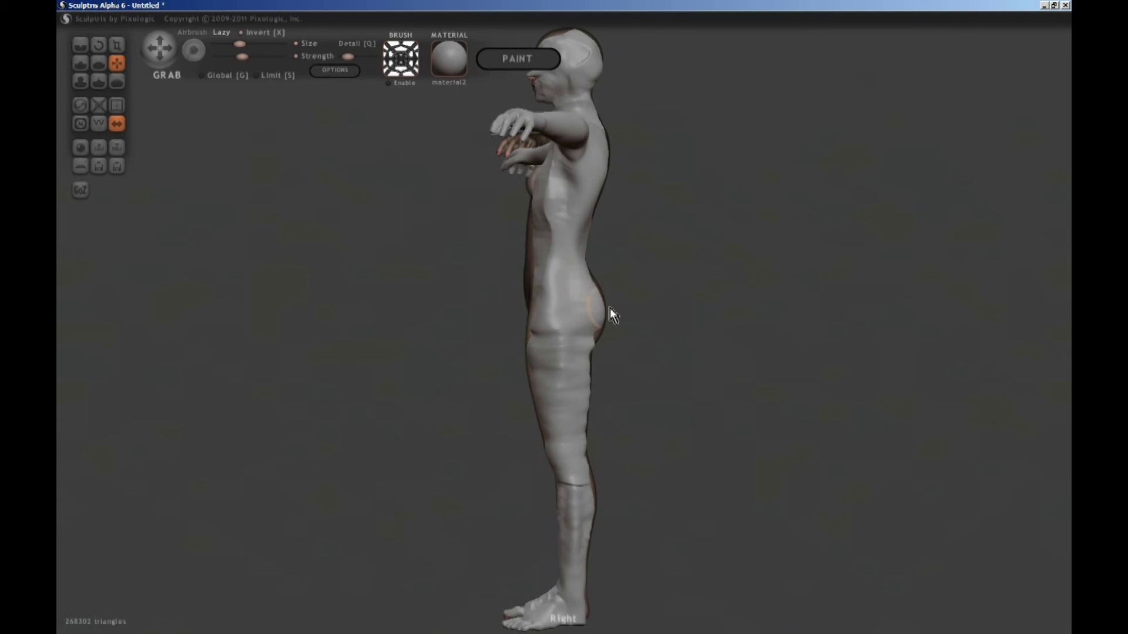
pyautogui.press('[')
pyautogui.moveTo(526, 335); pyautogui.dragTo(582, 334)
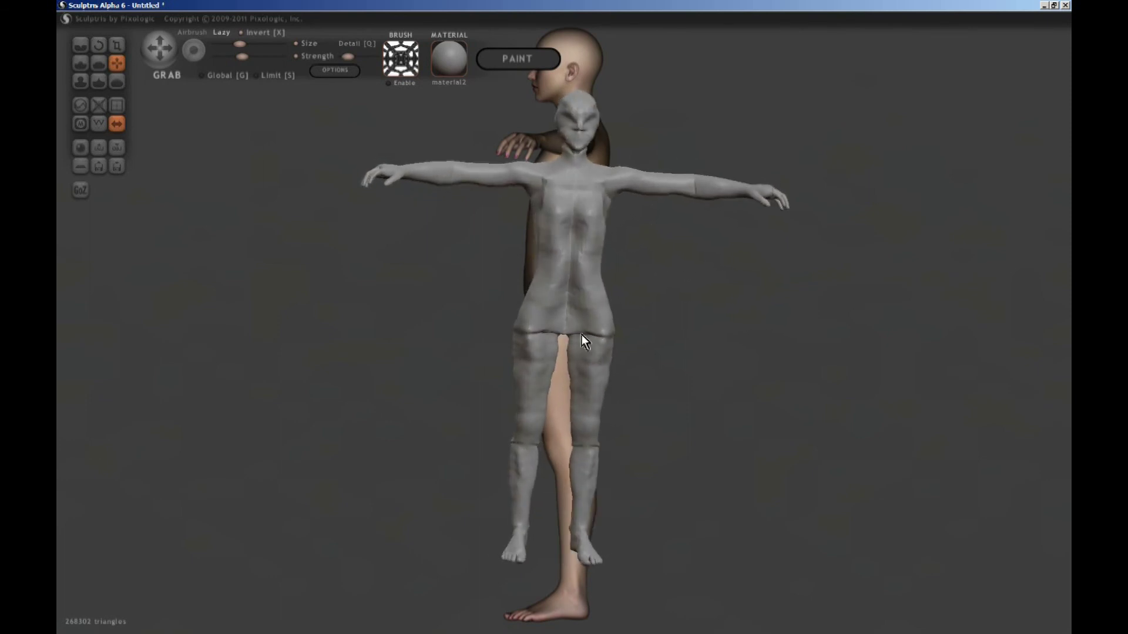
# - Reshape the head into a human face and refine the nose and lips with the Inflate brush
pyautogui.keyDown('alt'); pyautogui.moveTo(497, 259); pyautogui.dragTo(542, 300); pyautogui.keyUp('alt')
pyautogui.scroll(4, 491, 262)
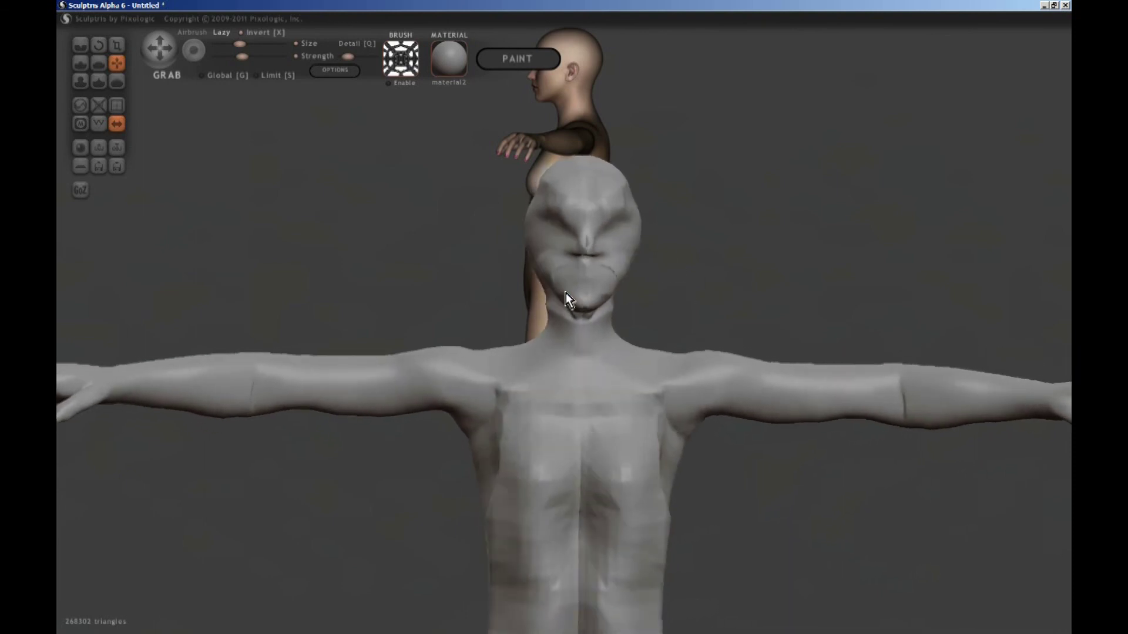
pyautogui.moveTo(566, 293); pyautogui.dragTo(559, 299, button='right')
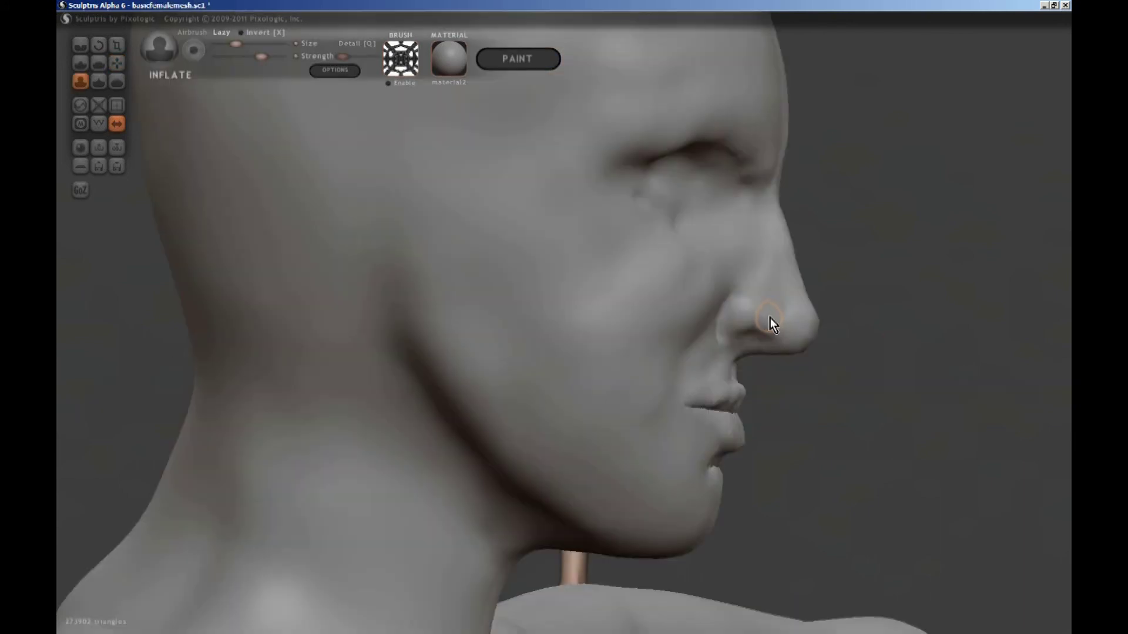
pyautogui.scroll(-2, 769, 318)
pyautogui.moveTo(710, 361)
pyautogui.mouseDown(button='right')
pyautogui.moveTo(655, 361)
pyautogui.moveTo(625, 422)
pyautogui.mouseUp(button='right')
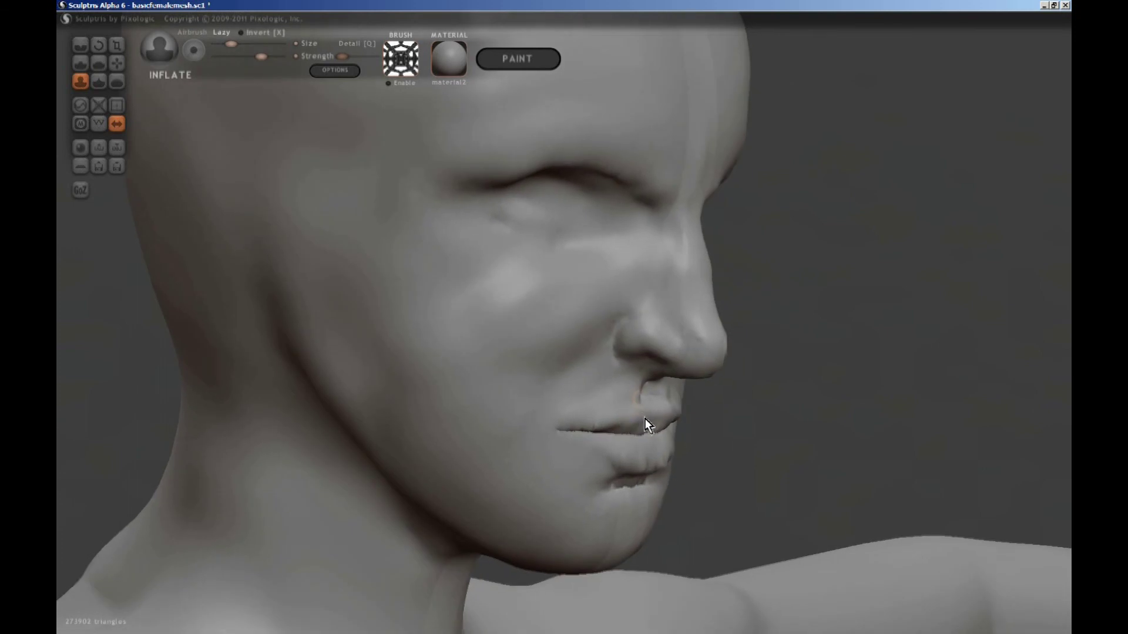
pyautogui.moveTo(644, 418)
pyautogui.mouseDown(button='right')
pyautogui.moveTo(603, 367)
pyautogui.moveTo(598, 380)
pyautogui.mouseUp(button='right')
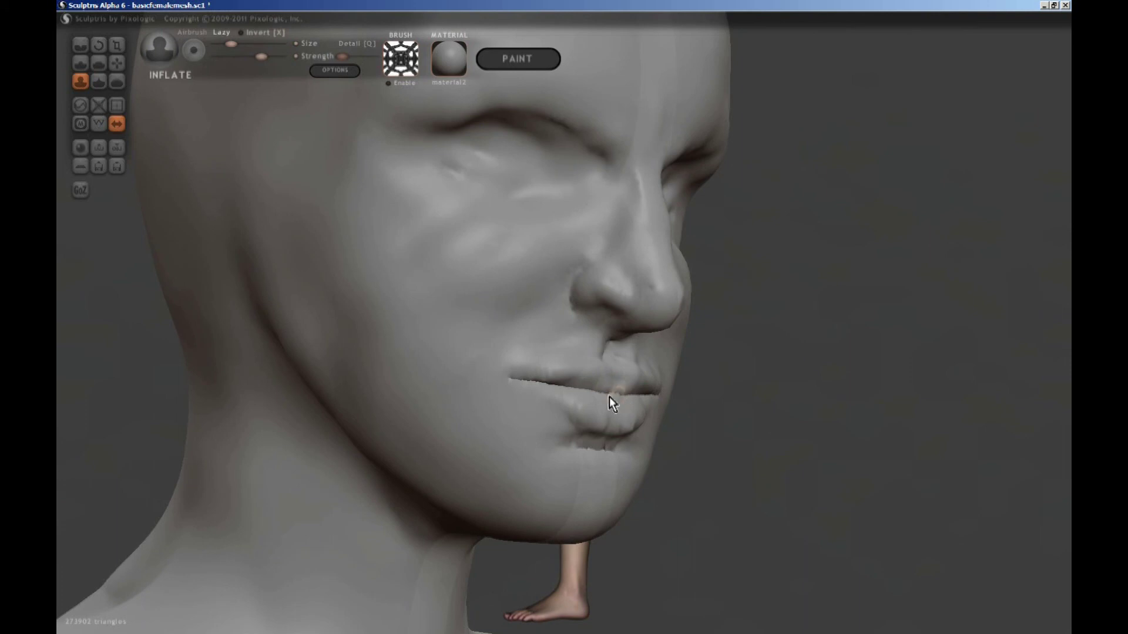
pyautogui.moveTo(609, 399)
pyautogui.mouseDown(button='right')
pyautogui.moveTo(676, 430)
pyautogui.moveTo(544, 387)
pyautogui.moveTo(559, 411)
pyautogui.moveTo(629, 433)
pyautogui.moveTo(690, 361)
pyautogui.moveTo(664, 337)
pyautogui.moveTo(640, 186)
pyautogui.mouseUp(button='right')
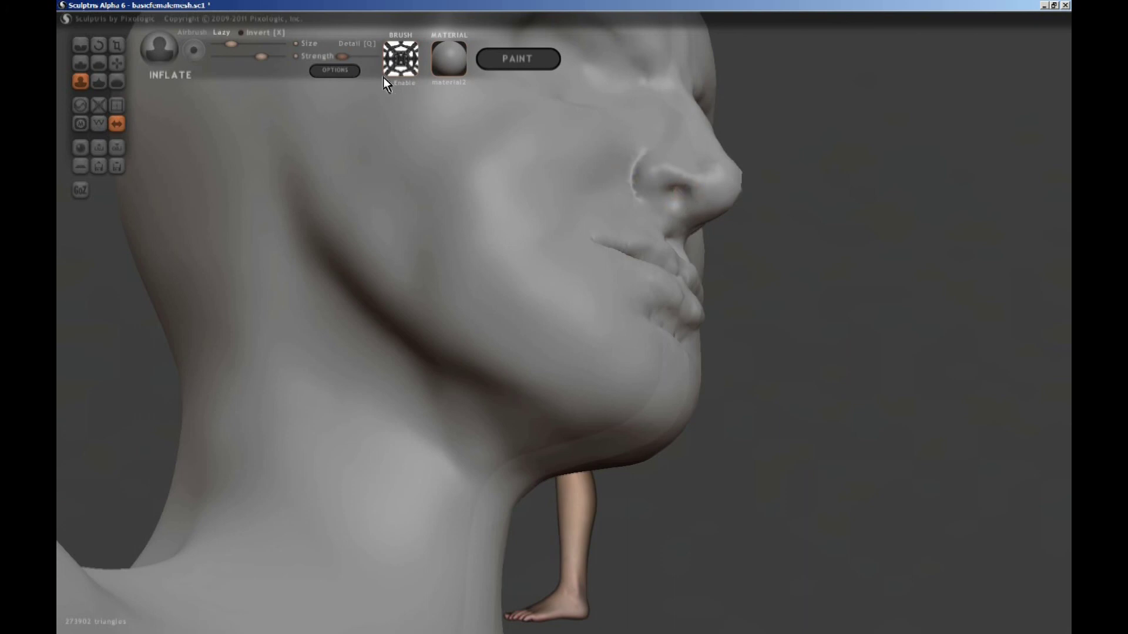
# - Increase the brush detail and form the nostrils on the underside of the nose with Inflate
pyautogui.click(347, 57)
pyautogui.moveTo(670, 200); pyautogui.dragTo(636, 126, button='right')
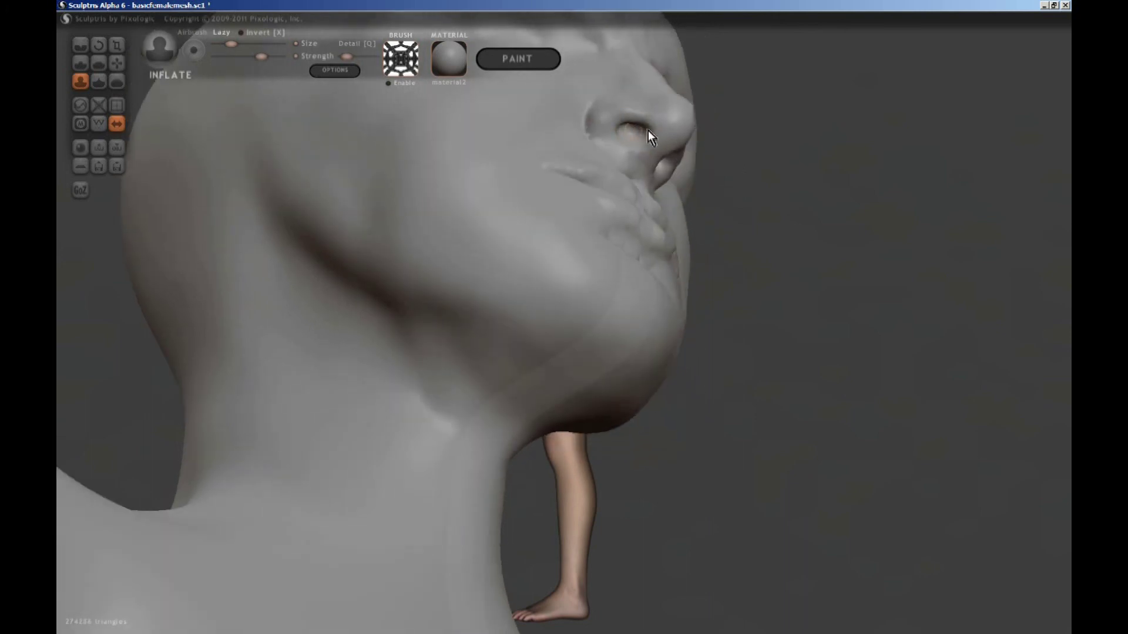
pyautogui.moveTo(641, 131); pyautogui.dragTo(405, 165, button='right')
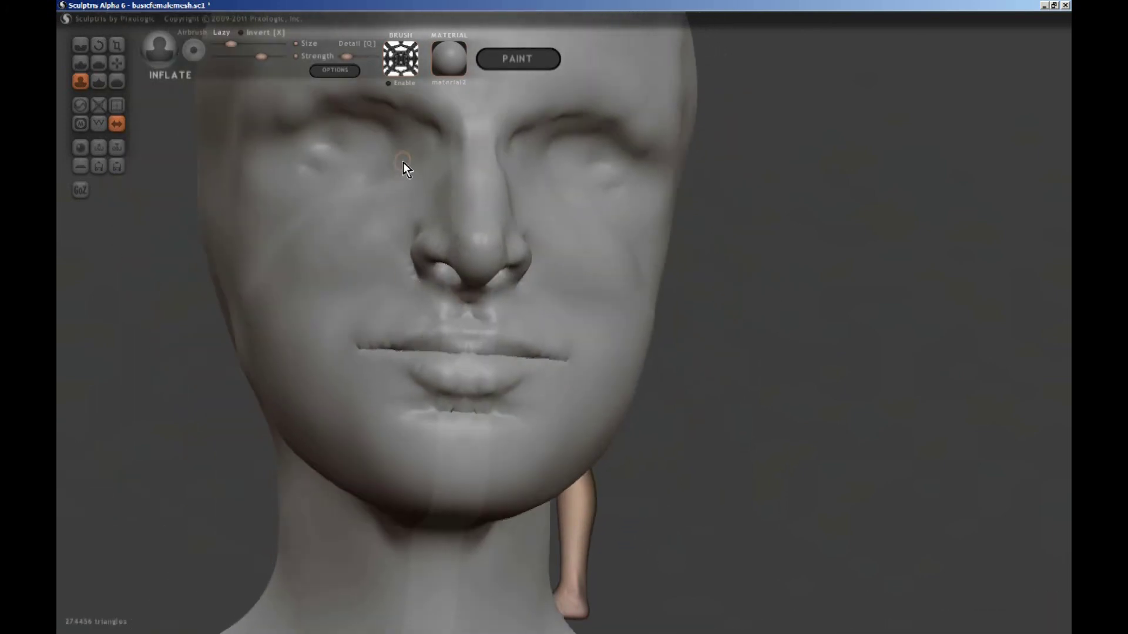
# - Use Inflate to shape the inner eye corners and the areas under both eyes
pyautogui.moveTo(408, 130); pyautogui.dragTo(438, 185)
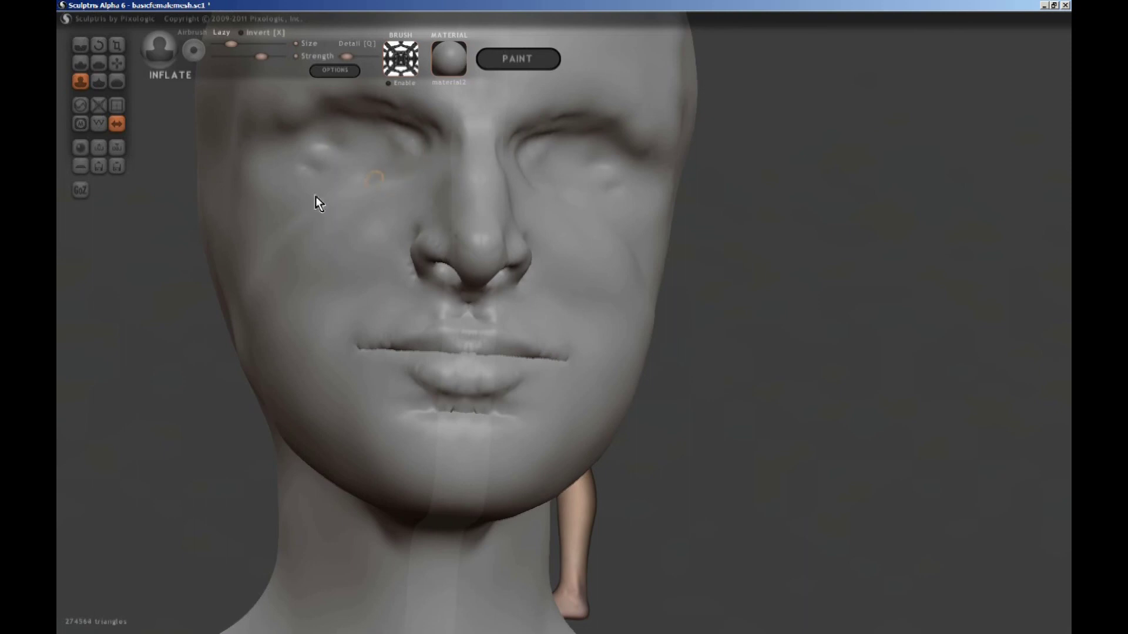
pyautogui.moveTo(314, 202); pyautogui.dragTo(358, 193, button='right')
pyautogui.moveTo(358, 194)
pyautogui.mouseDown()
pyautogui.moveTo(277, 184)
pyautogui.moveTo(310, 182)
pyautogui.mouseUp()
pyautogui.moveTo(311, 182); pyautogui.dragTo(534, 252, button='right')
# - Enlarge the Inflate brush, lower its strength, build up the cheek and jawline, and smooth the result
pyautogui.scroll(2, 535, 249)
pyautogui.keyDown('shift'); pyautogui.scroll(-2, 436, 306); pyautogui.keyUp('shift')
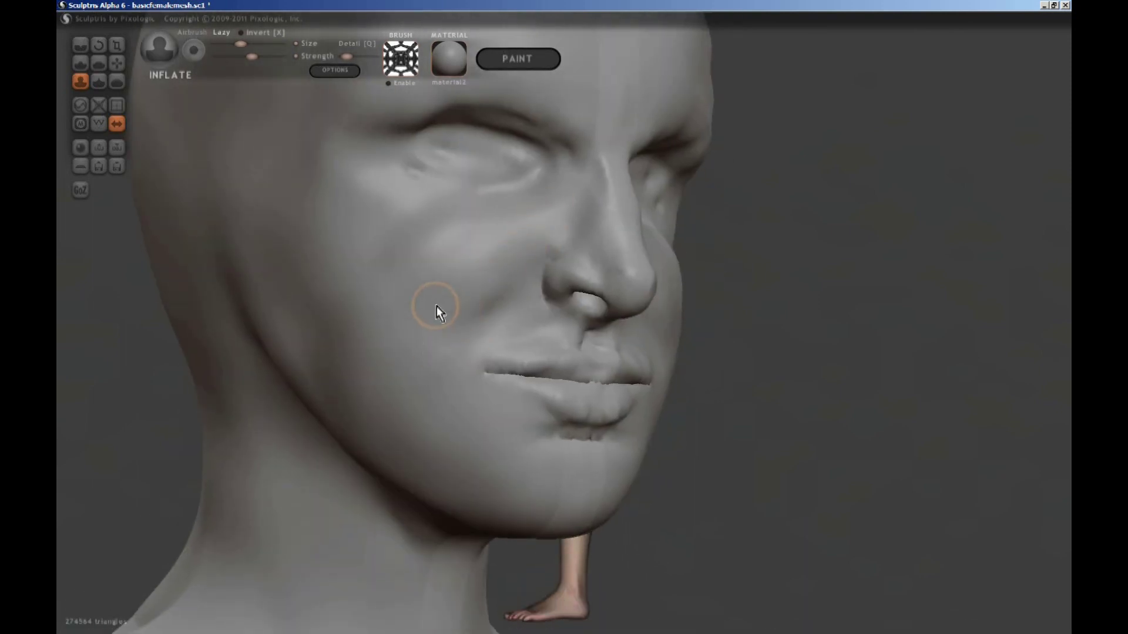
pyautogui.moveTo(418, 292)
pyautogui.mouseDown()
pyautogui.moveTo(353, 284)
pyautogui.moveTo(372, 477)
pyautogui.mouseUp()
pyautogui.moveTo(371, 477); pyautogui.dragTo(518, 470, button='right')
pyautogui.moveTo(517, 470); pyautogui.dragTo(675, 517)
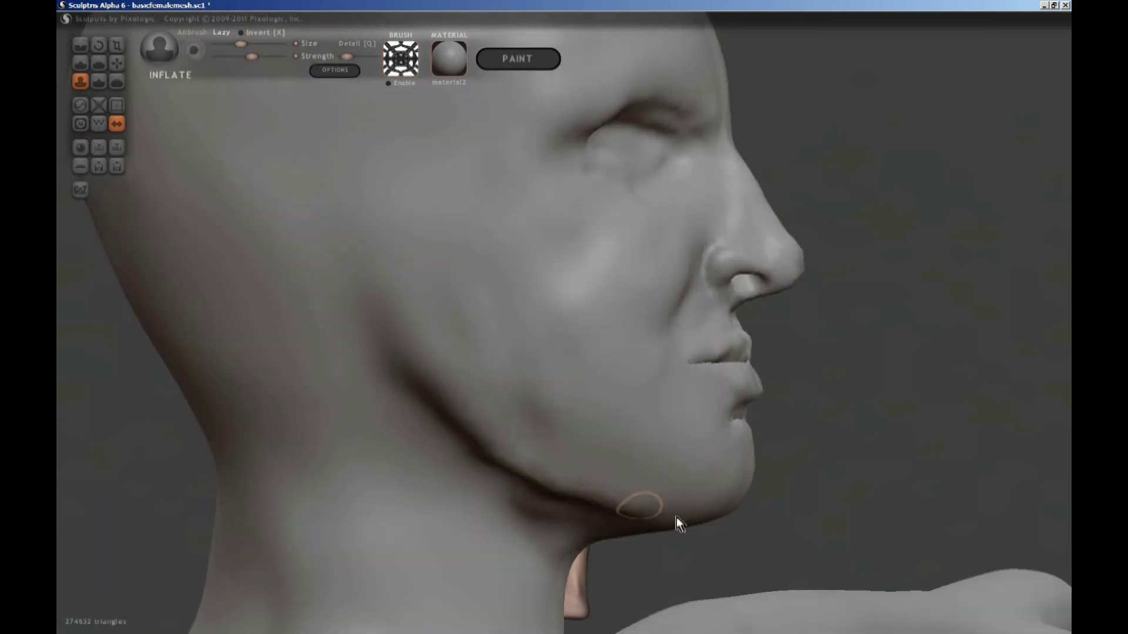
pyautogui.scroll(-5, 394, 376)
pyautogui.moveTo(676, 518)
pyautogui.mouseDown(button='right')
pyautogui.moveTo(393, 376)
pyautogui.moveTo(502, 400)
pyautogui.mouseUp(button='right')
pyautogui.scroll(5, 502, 399)
pyautogui.moveTo(529, 461)
pyautogui.keyDown('shift'); pyautogui.mouseDown()
pyautogui.moveTo(430, 452)
pyautogui.moveTo(548, 357)
pyautogui.moveTo(537, 353)
pyautogui.mouseUp(); pyautogui.keyUp('shift')
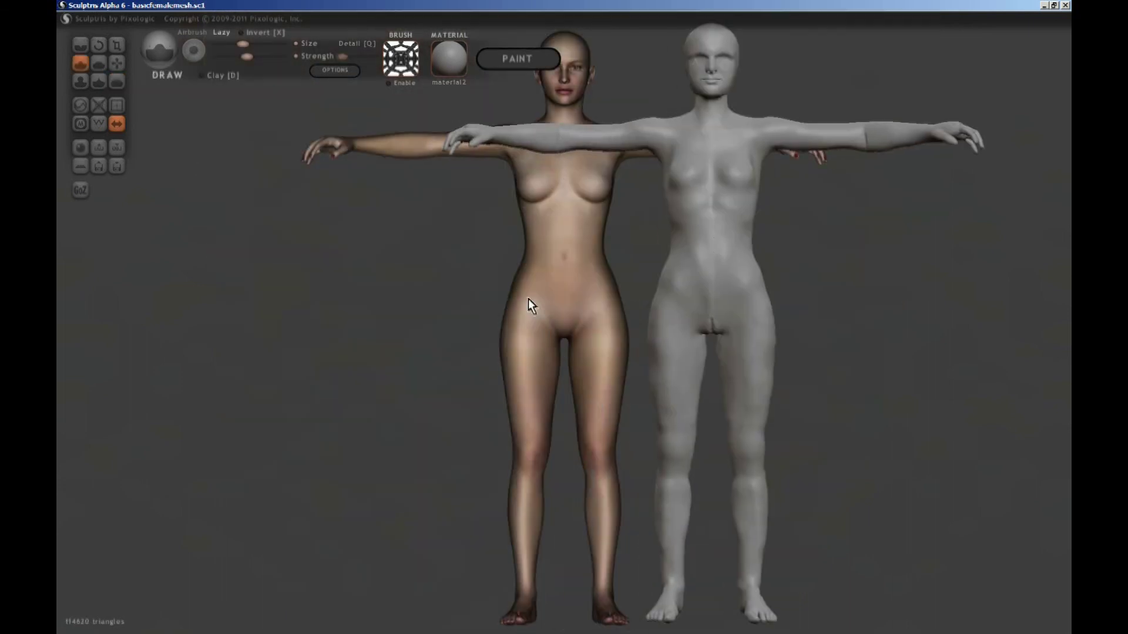
# - Inspect the figure from the front, back and side beside the reference images
pyautogui.press('c')
pyautogui.press(']')
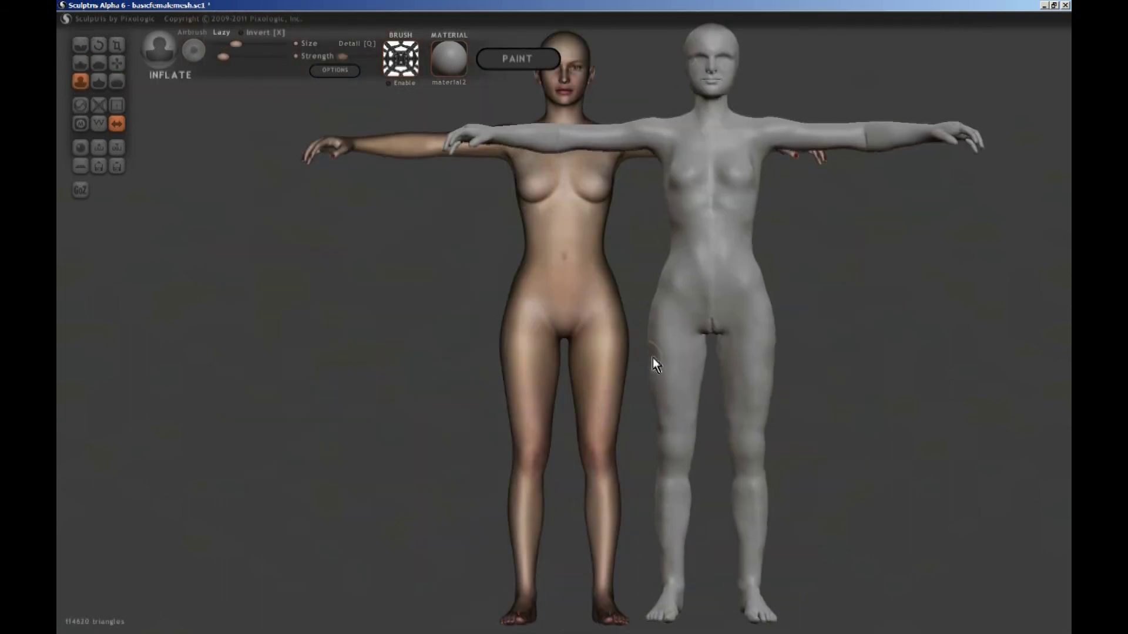
pyautogui.hotkey('shift', '[')
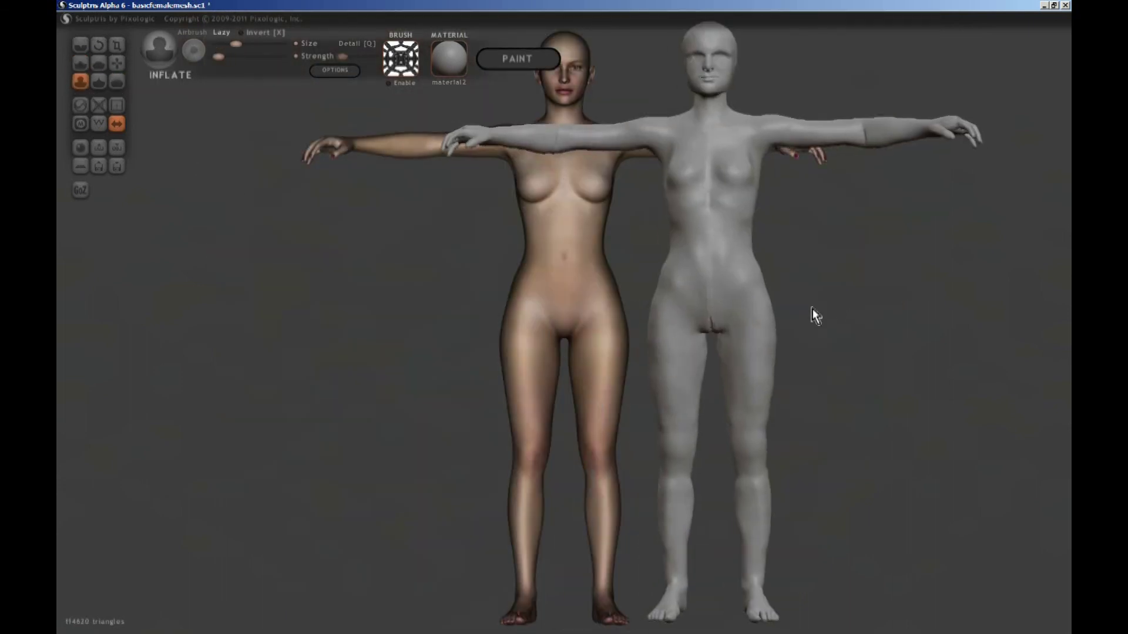
pyautogui.moveTo(813, 315); pyautogui.dragTo(404, 327)
pyautogui.moveTo(404, 327); pyautogui.dragTo(431, 393, button='middle')
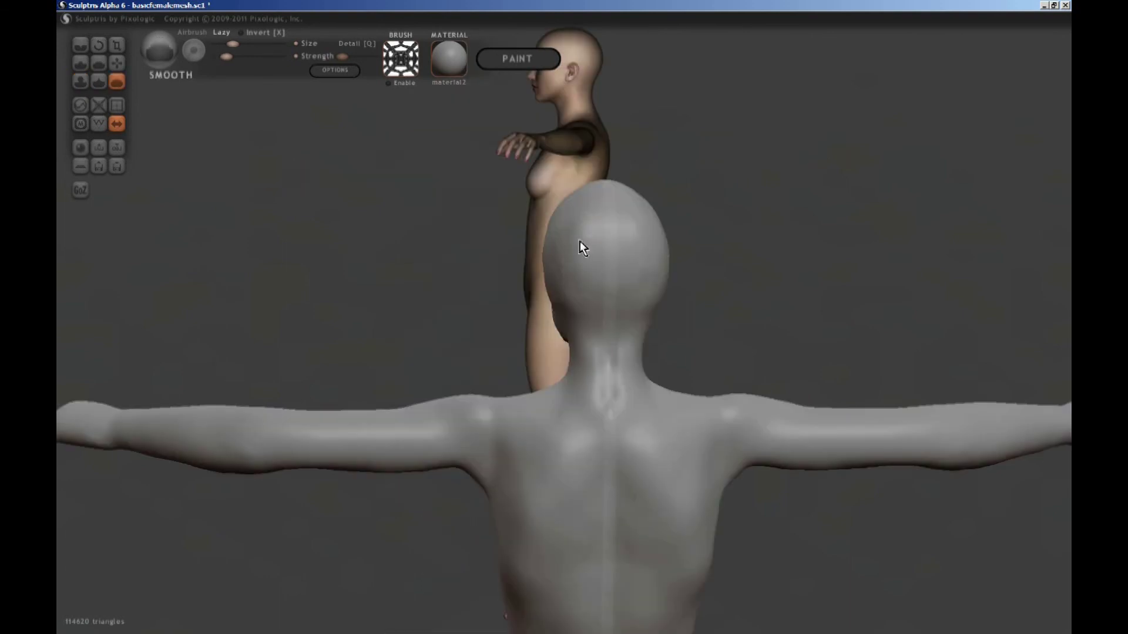
pyautogui.moveTo(582, 247); pyautogui.dragTo(665, 397, button='middle')
pyautogui.moveTo(664, 397); pyautogui.dragTo(755, 229)
# - Use Inflate with a small brush and higher detail to shape the side of the face from the cheekbone towards the ear
pyautogui.press('i')
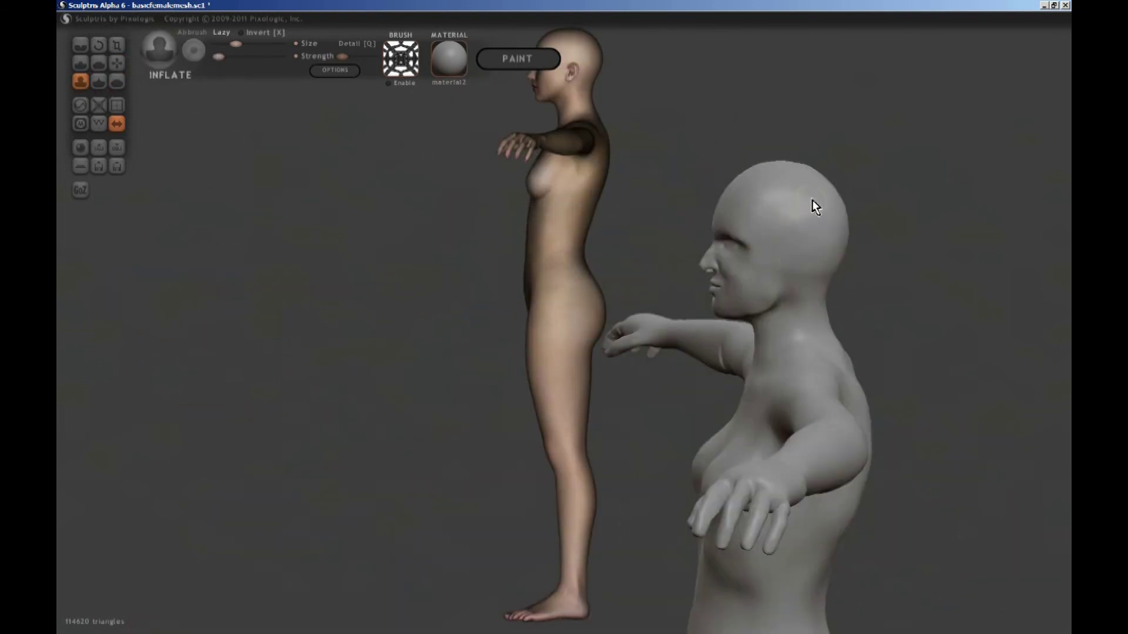
pyautogui.press('[')
pyautogui.hotkey('shift', '[')
pyautogui.scroll(3, 782, 271)
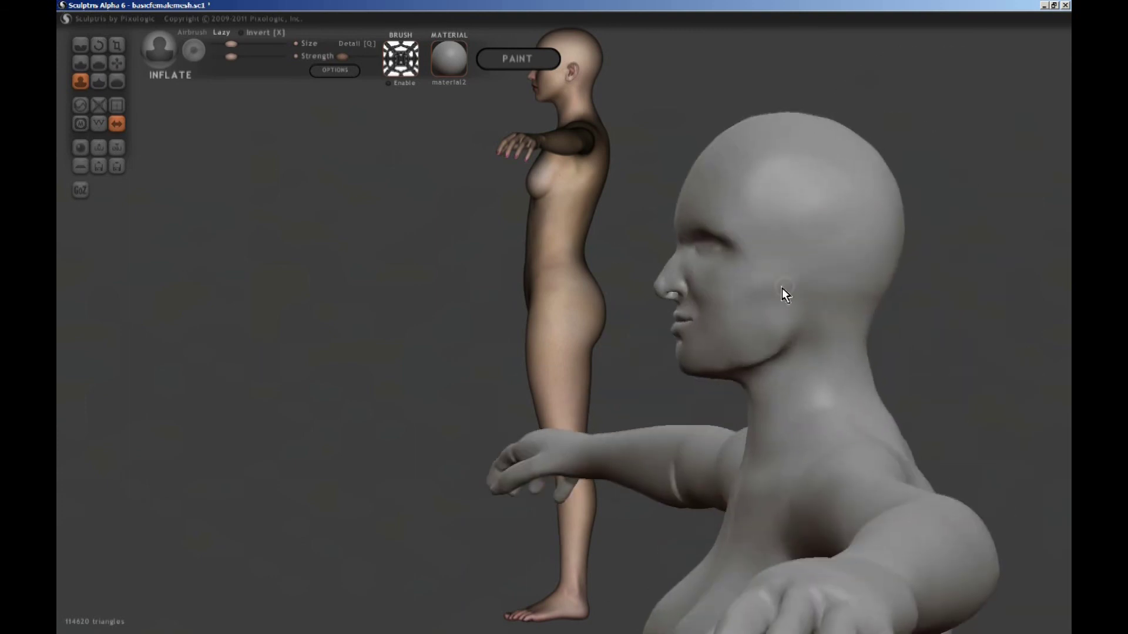
pyautogui.moveTo(346, 57); pyautogui.dragTo(352, 58)
pyautogui.moveTo(800, 267); pyautogui.dragTo(732, 290)
pyautogui.moveTo(798, 276)
pyautogui.mouseDown()
pyautogui.moveTo(811, 258)
pyautogui.moveTo(706, 255)
pyautogui.mouseUp()
# - Try to draw the outer rim and lobe of an ear on the side of the head with Inflate
pyautogui.scroll(3, 809, 260)
pyautogui.moveTo(706, 256); pyautogui.dragTo(646, 256, button='right')
pyautogui.moveTo(720, 184)
pyautogui.mouseDown()
pyautogui.moveTo(753, 195)
pyautogui.moveTo(720, 191)
pyautogui.mouseUp()
pyautogui.moveTo(758, 225); pyautogui.dragTo(722, 281)
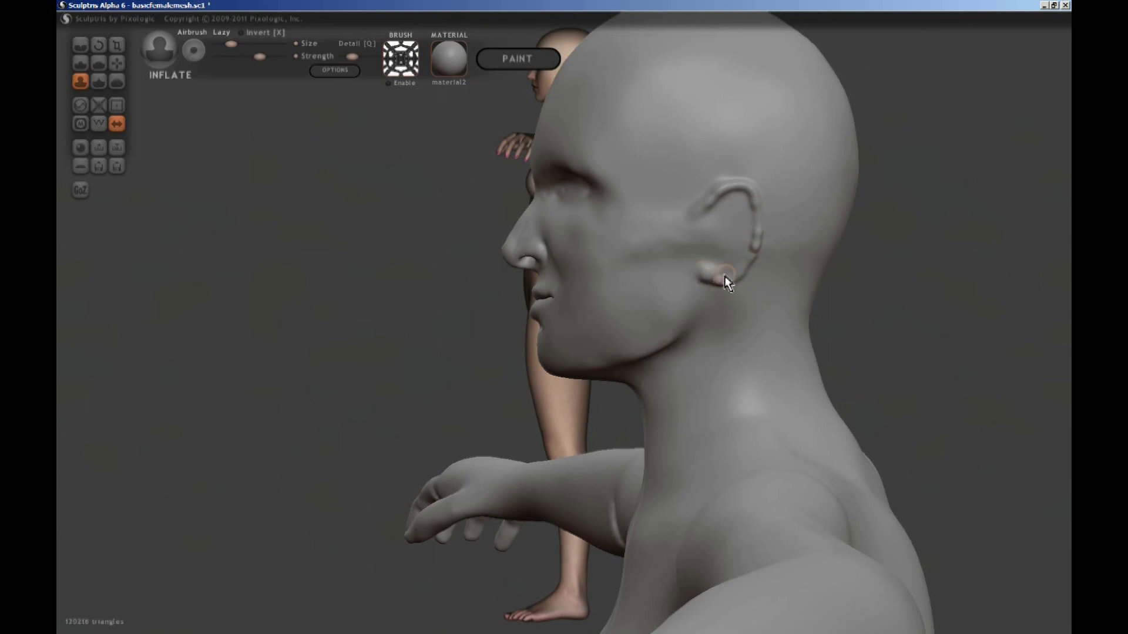
# - Try to build up the ear's front edge and inner fold with Inflate
pyautogui.moveTo(703, 208)
pyautogui.mouseDown()
pyautogui.moveTo(716, 200)
pyautogui.moveTo(716, 239)
pyautogui.moveTo(727, 232)
pyautogui.moveTo(712, 280)
pyautogui.mouseUp()
pyautogui.press('shift')
pyautogui.click(80, 83)
pyautogui.moveTo(715, 228); pyautogui.dragTo(721, 228)
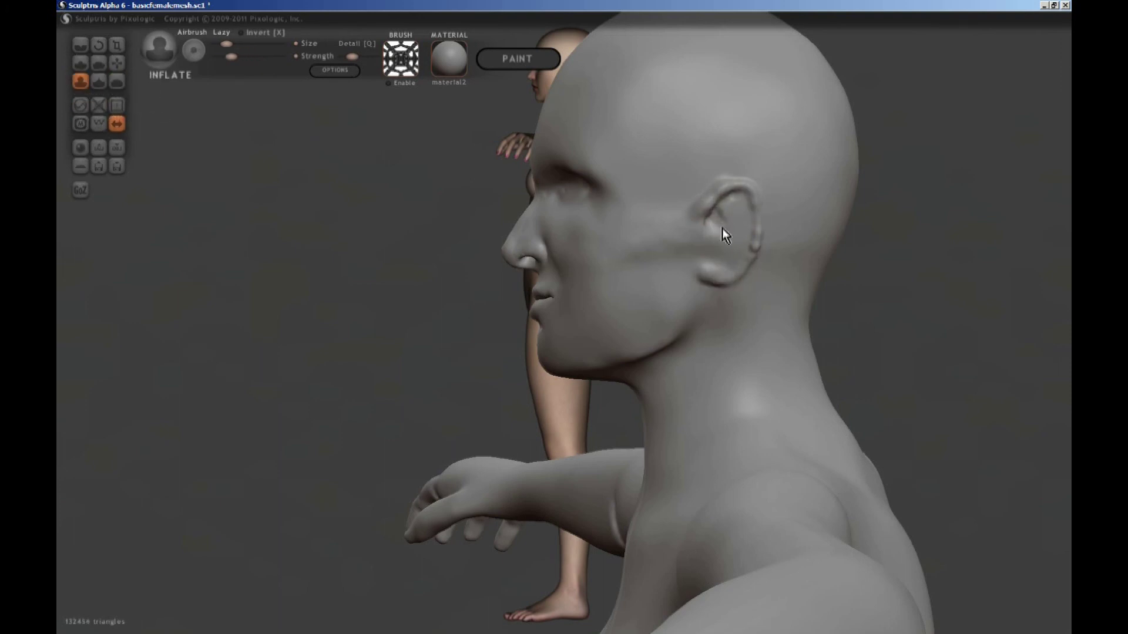
# - Try to sculpt the ear canal and the small flap in front of it with Inflate
pyautogui.scroll(5, 716, 252)
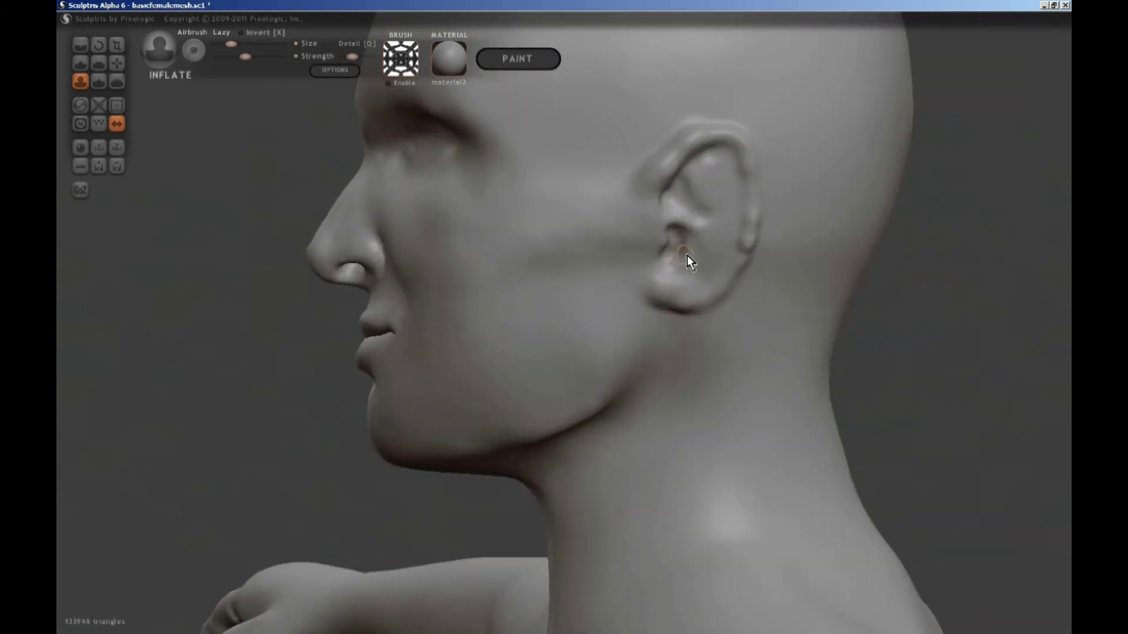
pyautogui.moveTo(687, 255); pyautogui.dragTo(680, 244)
pyautogui.moveTo(681, 245); pyautogui.dragTo(655, 232, button='right')
pyautogui.click(643, 240)
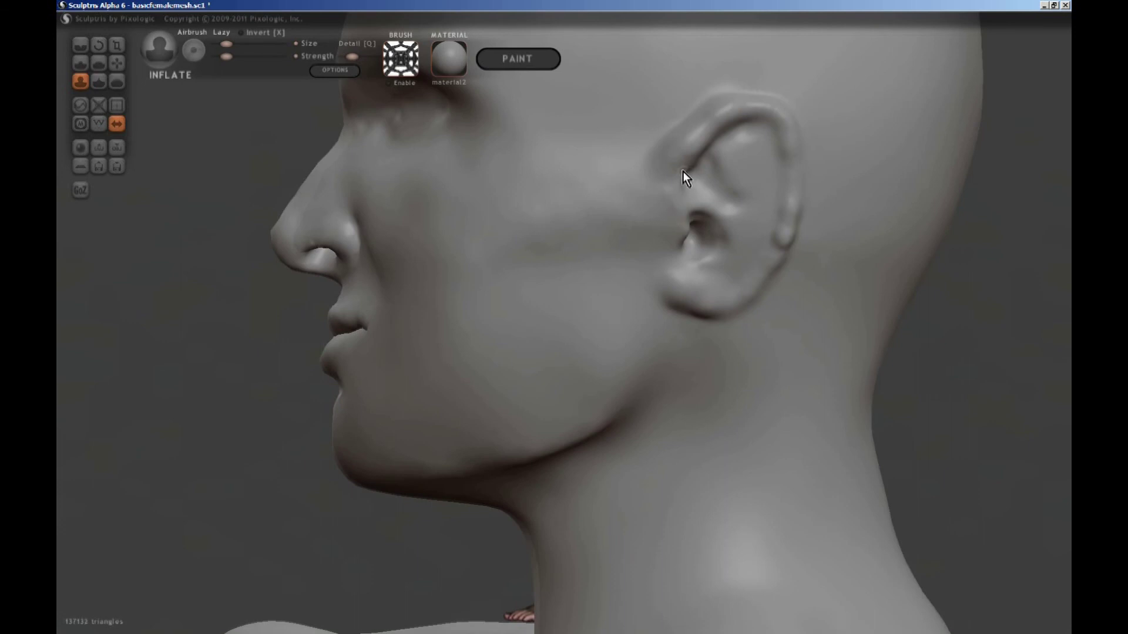
# - Try to sharpen the ear's rim and raise its inner ridges with Inflate
pyautogui.moveTo(682, 171)
pyautogui.mouseDown()
pyautogui.moveTo(715, 137)
pyautogui.moveTo(685, 185)
pyautogui.moveTo(696, 197)
pyautogui.moveTo(714, 135)
pyautogui.moveTo(770, 111)
pyautogui.moveTo(798, 146)
pyautogui.moveTo(797, 188)
pyautogui.mouseUp()
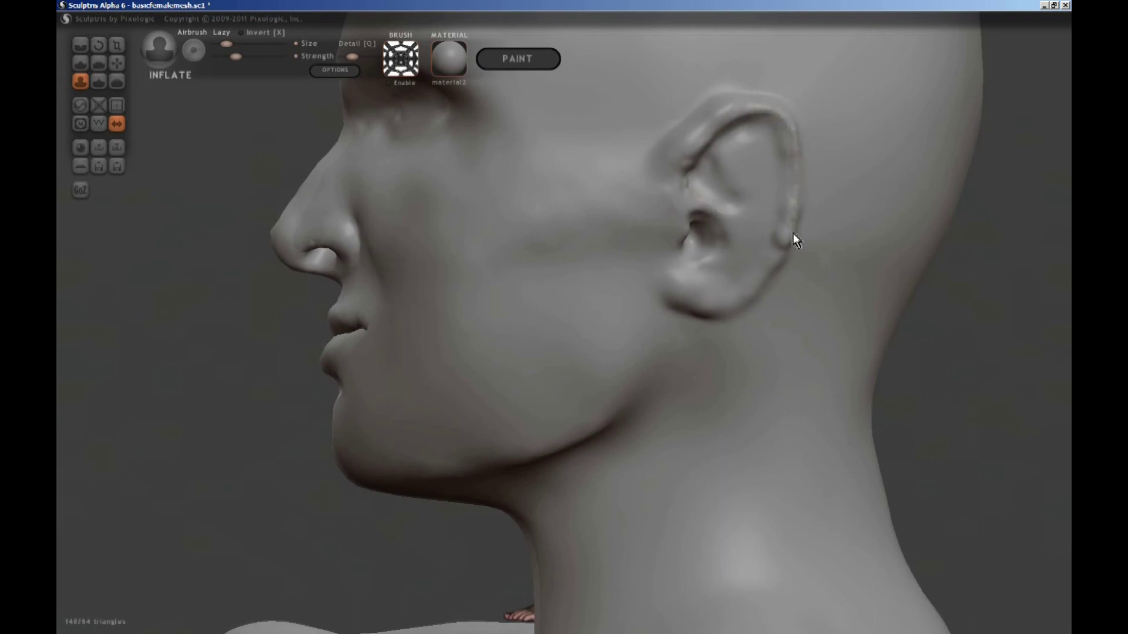
pyautogui.moveTo(778, 263)
pyautogui.mouseDown()
pyautogui.moveTo(754, 294)
pyautogui.moveTo(714, 313)
pyautogui.moveTo(662, 301)
pyautogui.moveTo(693, 285)
pyautogui.moveTo(677, 236)
pyautogui.moveTo(664, 252)
pyautogui.mouseUp()
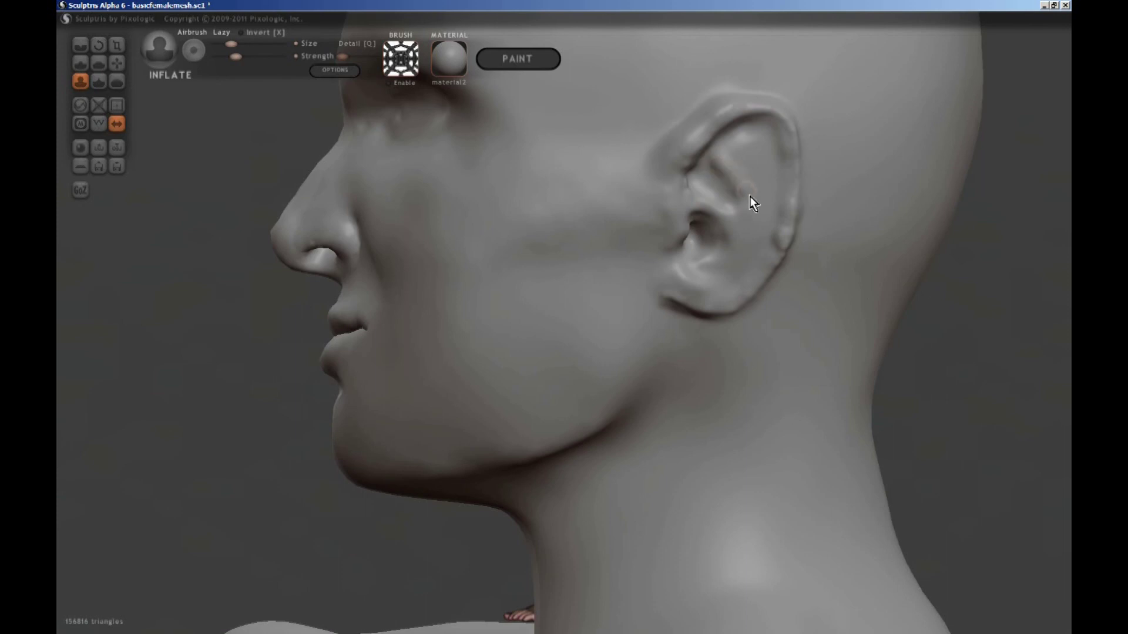
pyautogui.hotkey('shift', ']')
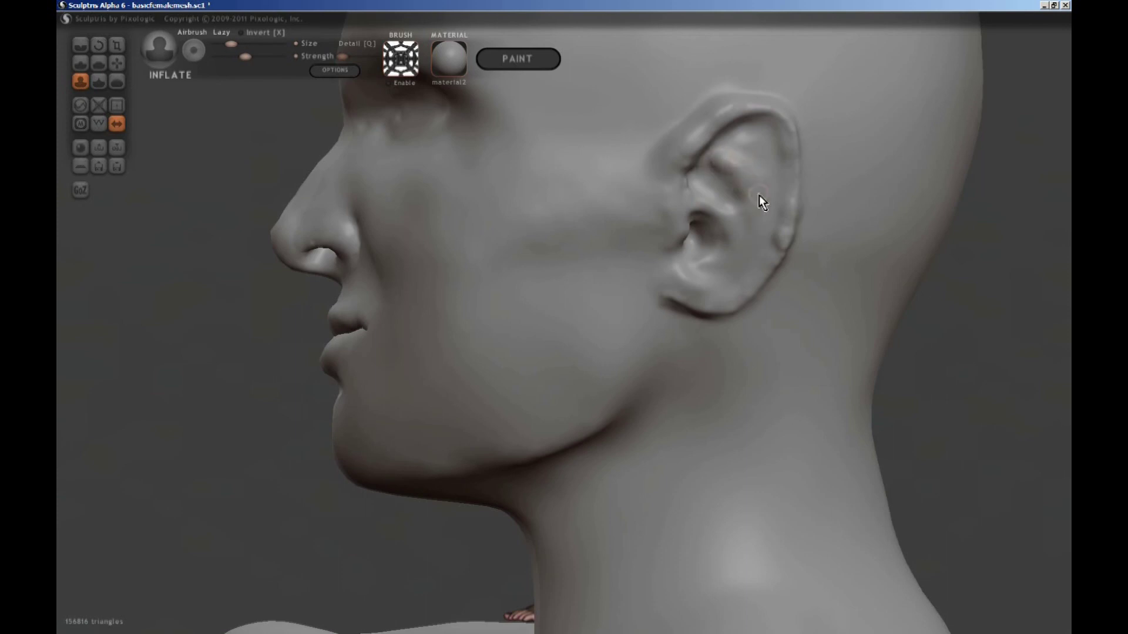
pyautogui.moveTo(727, 244); pyautogui.dragTo(751, 259)
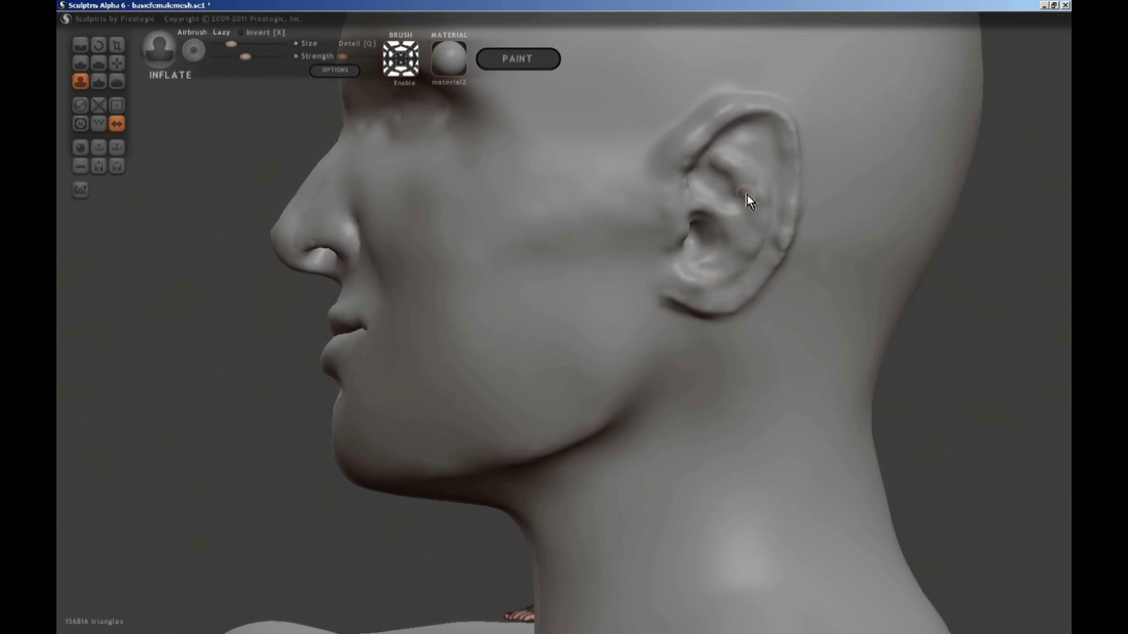
pyautogui.press('[')
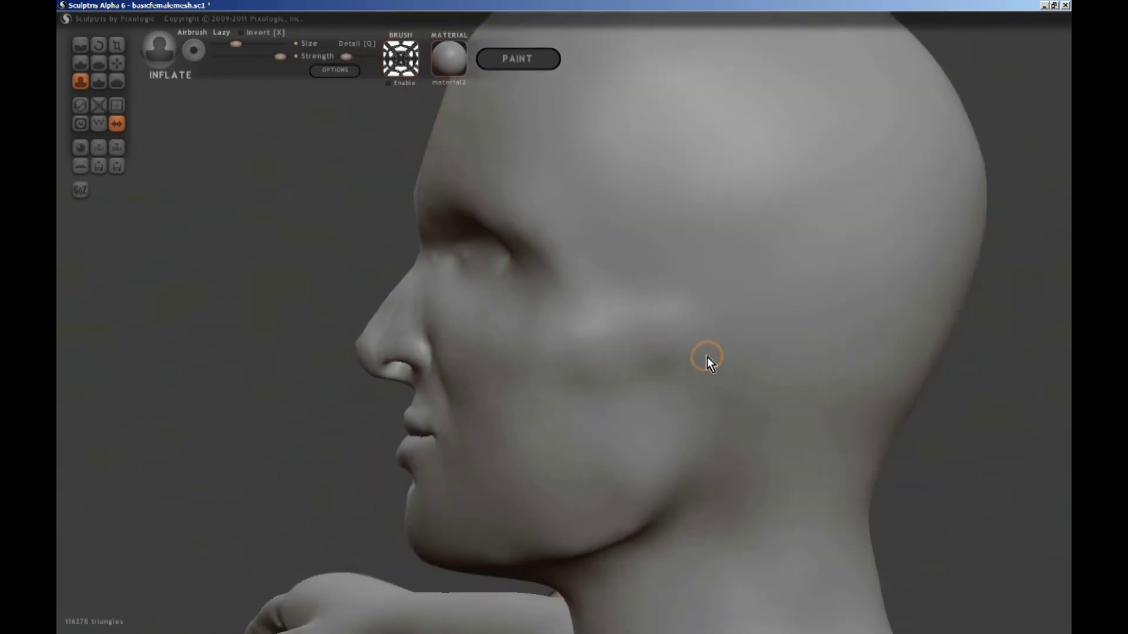
# - Enlarge the Inflate brush and raise a stub for the ear out of the side of the head
pyautogui.scroll(2, 741, 352)
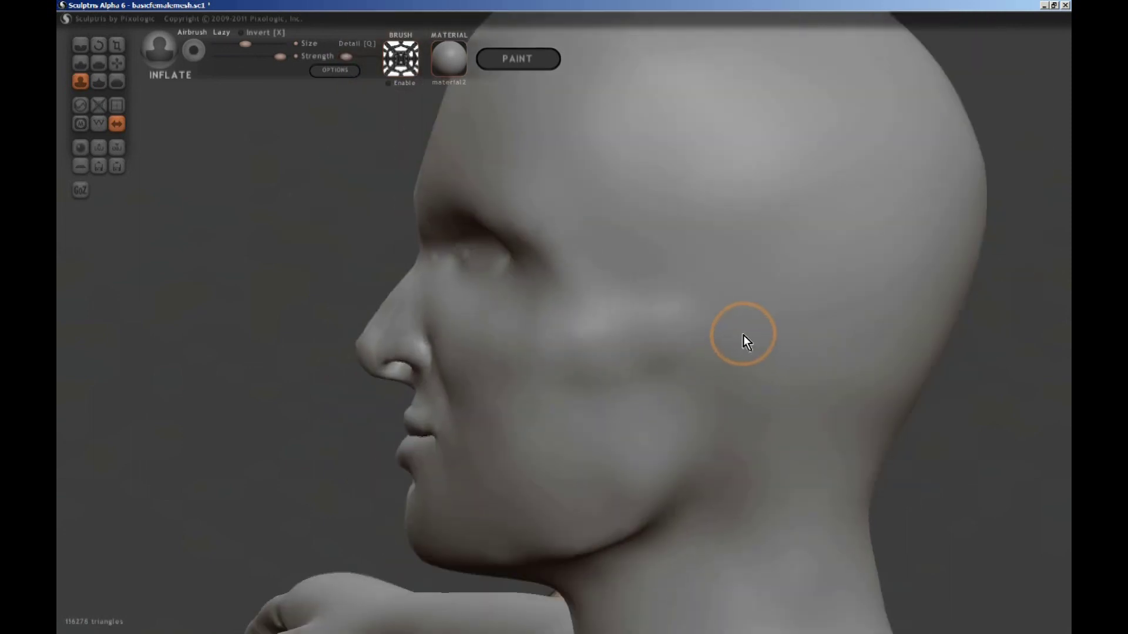
pyautogui.moveTo(743, 335)
pyautogui.mouseDown()
pyautogui.moveTo(750, 358)
pyautogui.moveTo(758, 317)
pyautogui.moveTo(718, 353)
pyautogui.mouseUp()
pyautogui.moveTo(747, 314); pyautogui.dragTo(700, 461, button='right')
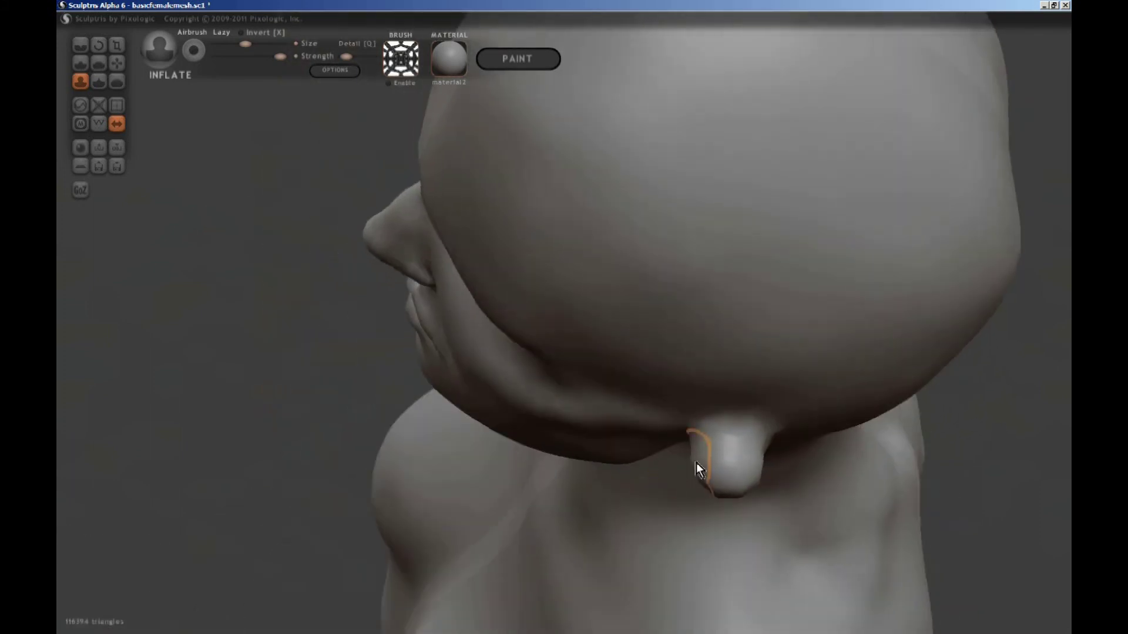
pyautogui.moveTo(704, 433); pyautogui.dragTo(749, 461)
pyautogui.moveTo(749, 461)
pyautogui.mouseDown(button='right')
pyautogui.moveTo(766, 301)
pyautogui.moveTo(764, 340)
pyautogui.mouseUp(button='right')
pyautogui.moveTo(764, 341); pyautogui.dragTo(737, 360)
# - Reduce the Inflate brush size and shape the stub into an ear with an upper flap, a lobe and a hollow centre
pyautogui.scroll(-5, 737, 360)
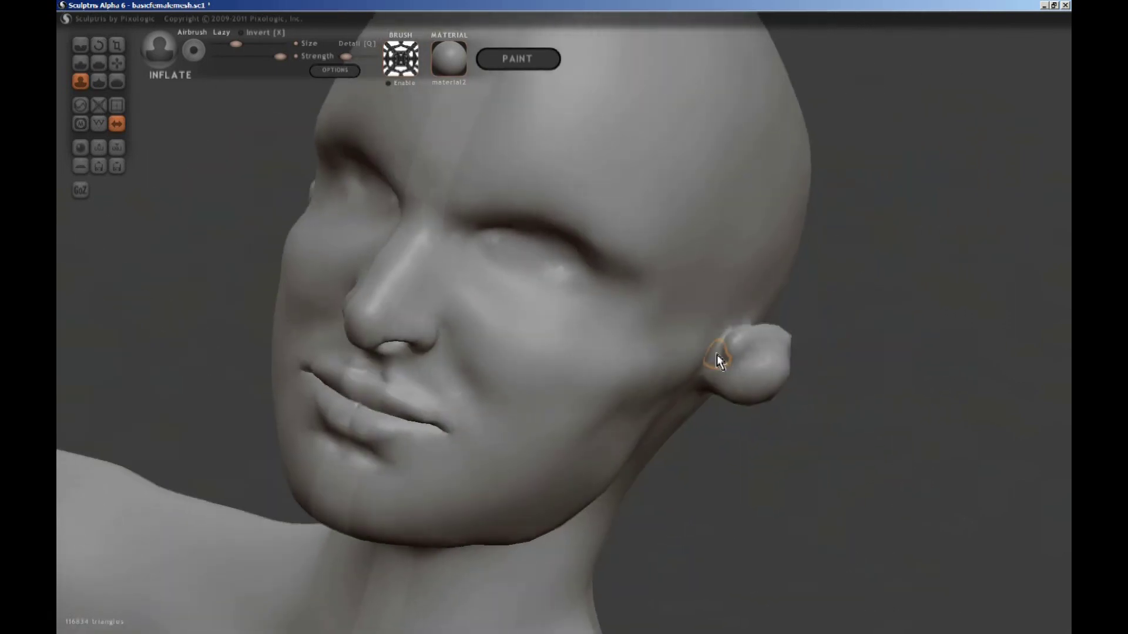
pyautogui.moveTo(724, 373)
pyautogui.mouseDown(button='right')
pyautogui.moveTo(802, 367)
pyautogui.moveTo(702, 375)
pyautogui.moveTo(498, 325)
pyautogui.mouseUp(button='right')
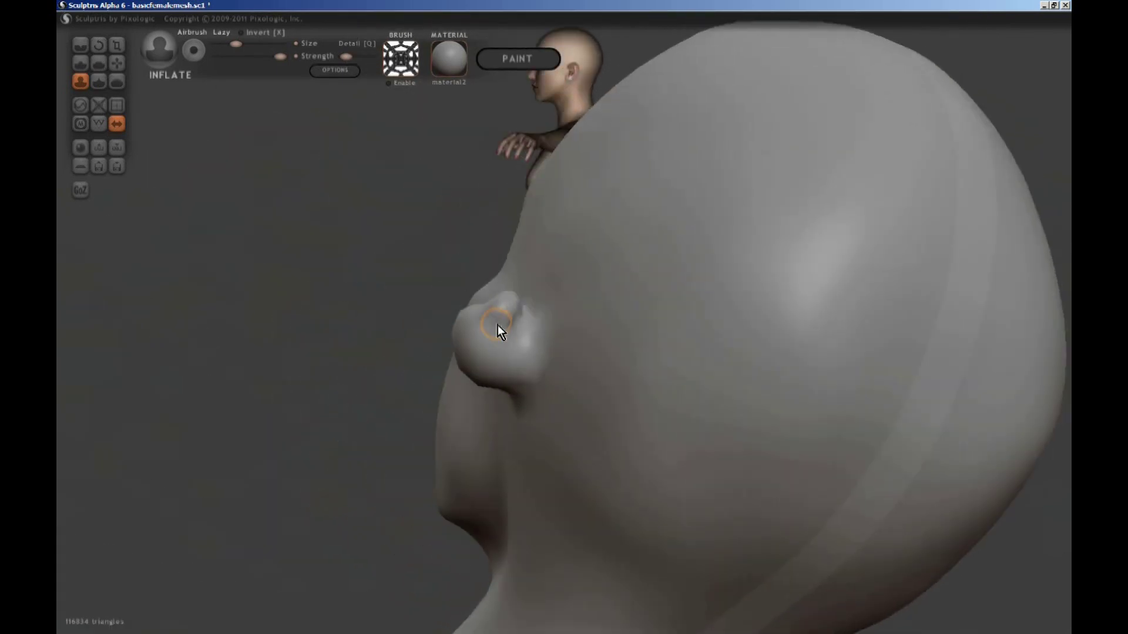
pyautogui.moveTo(480, 378); pyautogui.dragTo(555, 225, button='right')
pyautogui.moveTo(556, 225); pyautogui.dragTo(573, 192)
pyautogui.moveTo(573, 192)
pyautogui.mouseDown(button='right')
pyautogui.moveTo(503, 283)
pyautogui.moveTo(735, 250)
pyautogui.mouseUp(button='right')
pyautogui.moveTo(735, 252)
pyautogui.mouseDown()
pyautogui.moveTo(787, 245)
pyautogui.moveTo(745, 267)
pyautogui.mouseUp()
pyautogui.moveTo(744, 268); pyautogui.dragTo(807, 366, button='right')
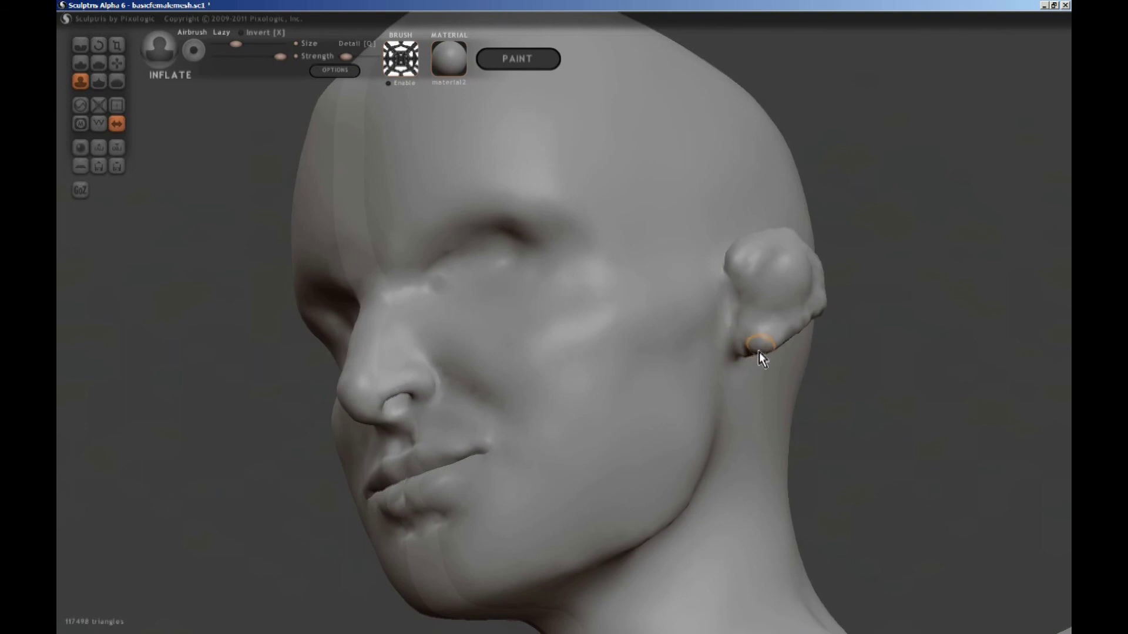
pyautogui.moveTo(758, 352)
pyautogui.mouseDown(button='right')
pyautogui.moveTo(664, 411)
pyautogui.moveTo(742, 307)
pyautogui.mouseUp(button='right')
pyautogui.moveTo(741, 315); pyautogui.dragTo(740, 324)
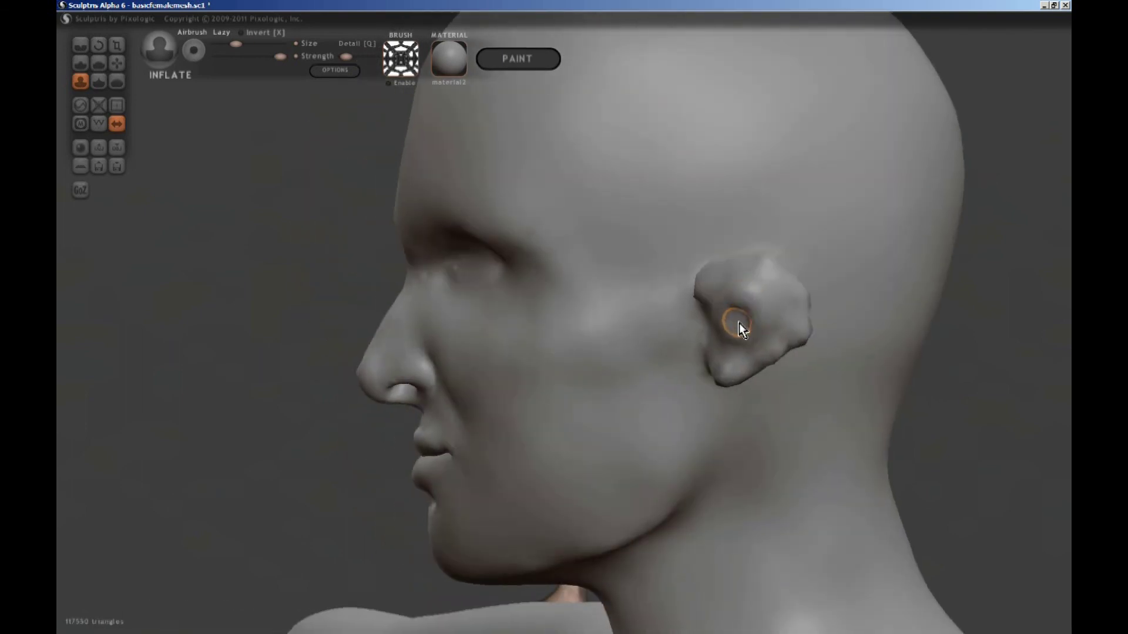
# - Reshape the ear's outline with Grab, rounding its top and filling out the rear edge and lobe
pyautogui.press('g')
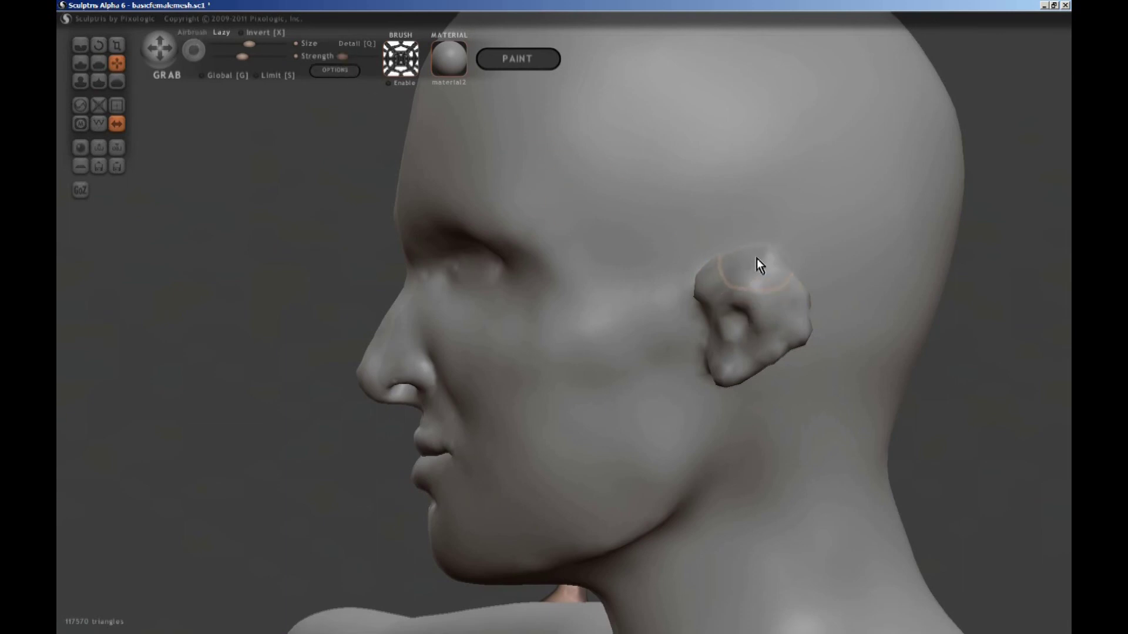
pyautogui.moveTo(757, 258)
pyautogui.mouseDown(button='right')
pyautogui.moveTo(444, 325)
pyautogui.moveTo(470, 292)
pyautogui.moveTo(649, 272)
pyautogui.mouseUp(button='right')
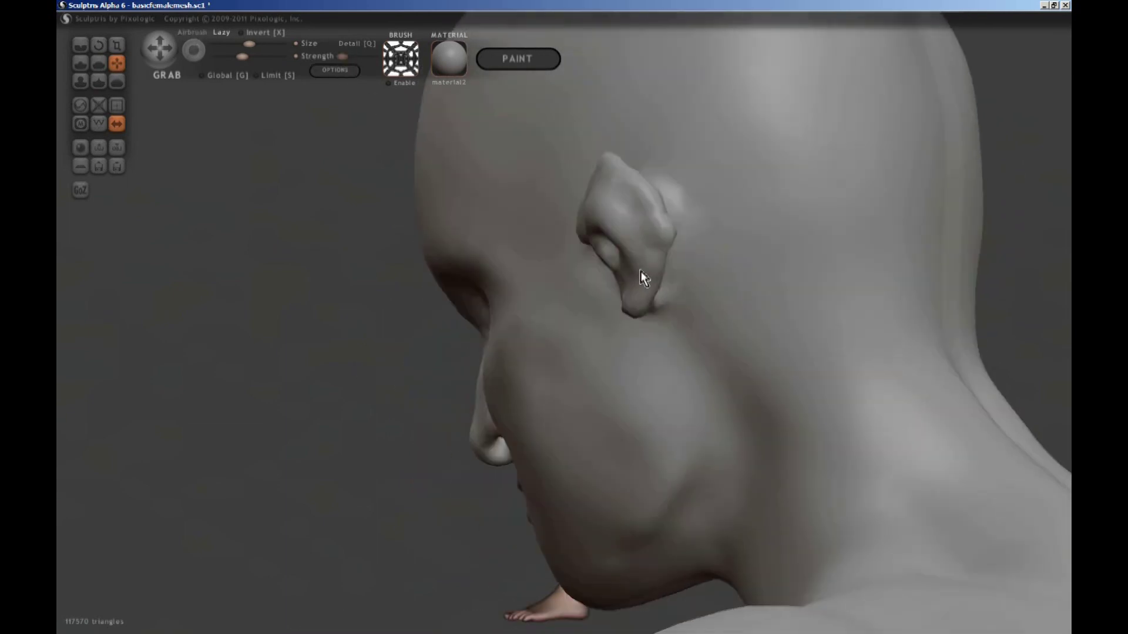
pyautogui.scroll(-2, 659, 259)
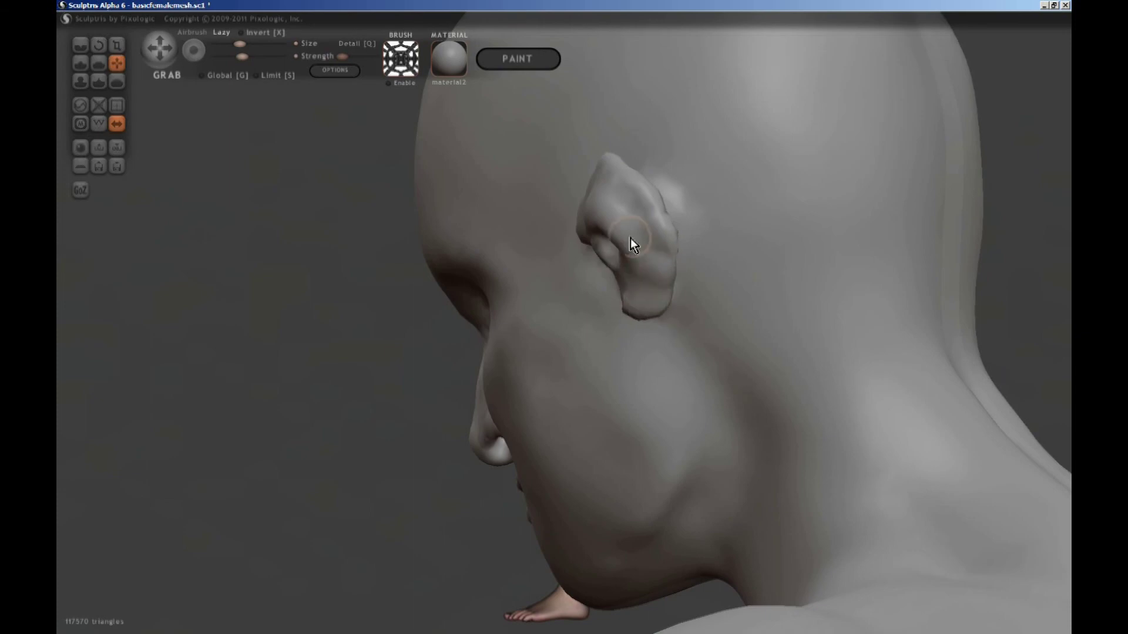
pyautogui.moveTo(634, 245)
pyautogui.mouseDown(button='right')
pyautogui.moveTo(838, 309)
pyautogui.moveTo(754, 276)
pyautogui.moveTo(945, 329)
pyautogui.moveTo(711, 291)
pyautogui.moveTo(735, 343)
pyautogui.mouseUp(button='right')
pyautogui.scroll(4, 709, 341)
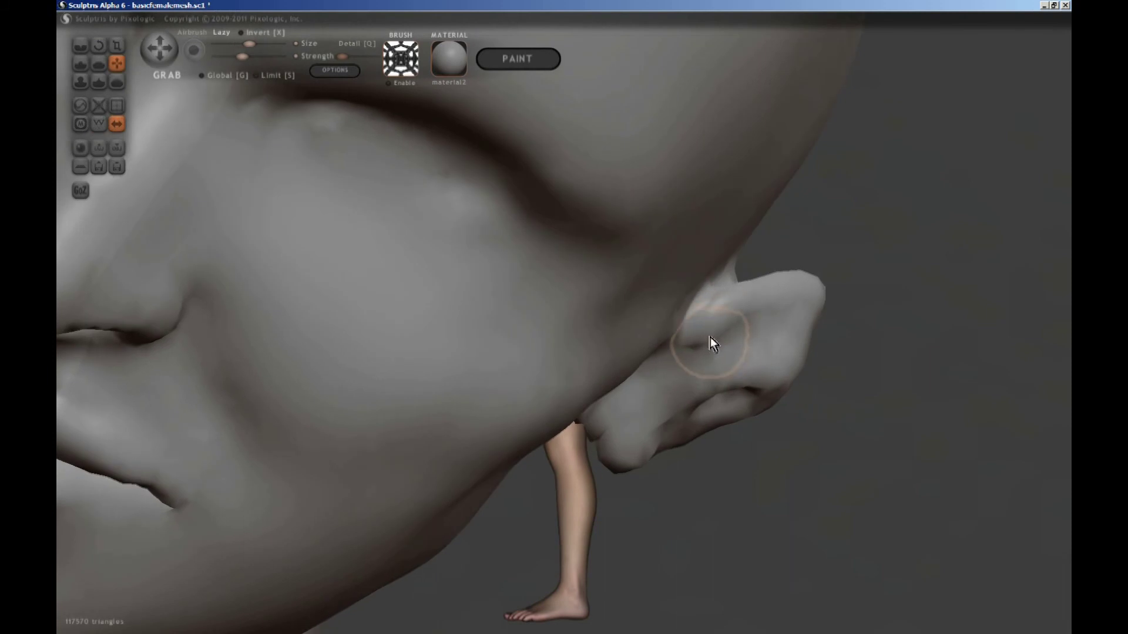
pyautogui.moveTo(763, 293); pyautogui.dragTo(787, 296, button='right')
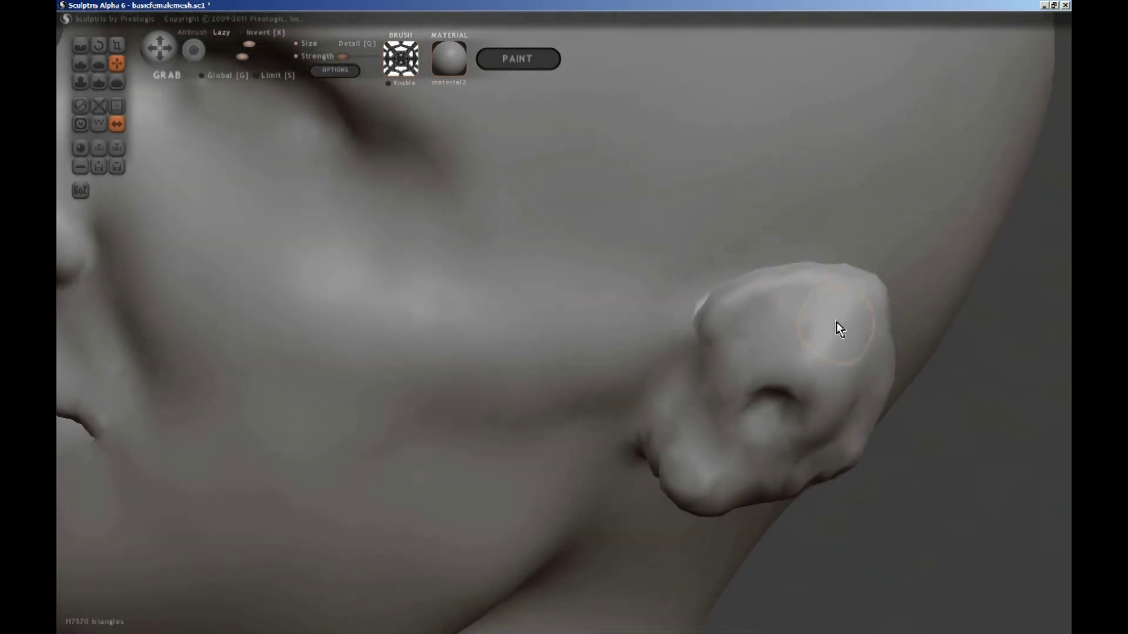
pyautogui.moveTo(838, 326); pyautogui.dragTo(795, 235, button='right')
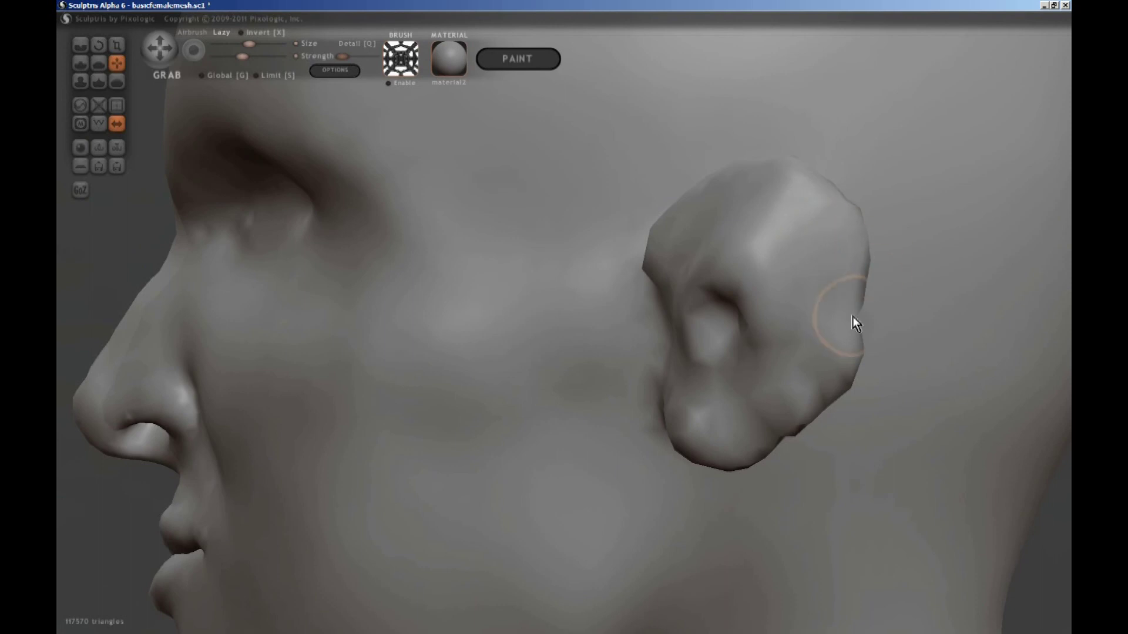
pyautogui.moveTo(864, 327); pyautogui.dragTo(588, 325, button='right')
# - Smooth out the bumps across the ear's inner surface and around its central hollow with the Smooth brush
pyautogui.click(117, 81)
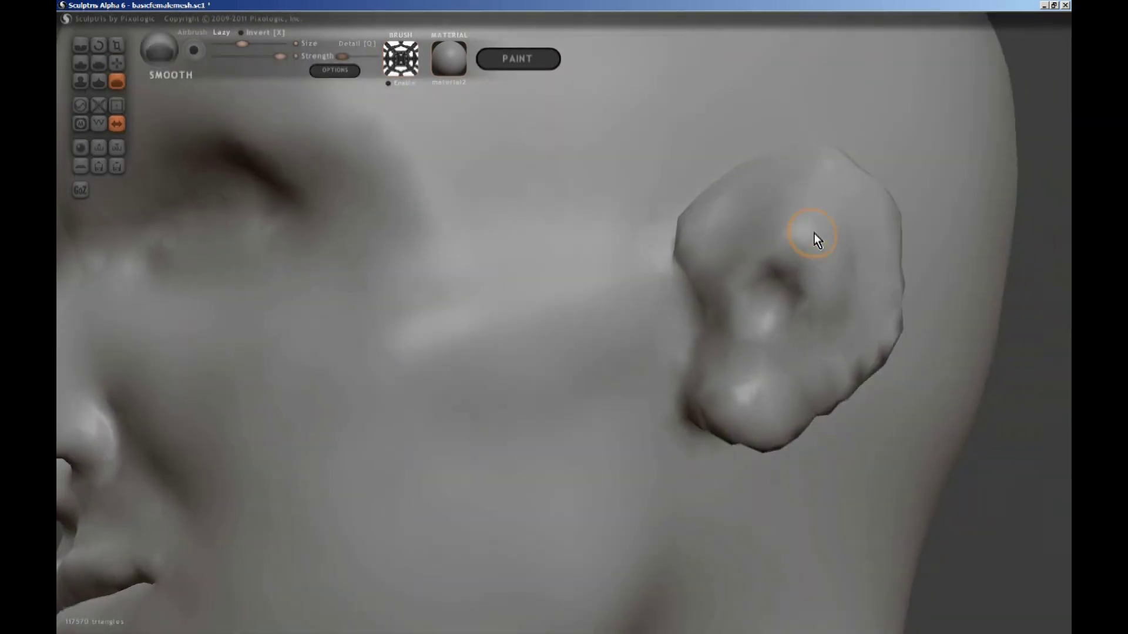
pyautogui.moveTo(814, 234)
pyautogui.mouseDown()
pyautogui.moveTo(838, 294)
pyautogui.moveTo(831, 238)
pyautogui.moveTo(782, 241)
pyautogui.moveTo(731, 309)
pyautogui.moveTo(732, 274)
pyautogui.moveTo(710, 311)
pyautogui.mouseUp()
pyautogui.scroll(-5, 710, 311)
pyautogui.moveTo(822, 295); pyautogui.dragTo(642, 359)
pyautogui.scroll(5, 716, 300)
pyautogui.scroll(-3, 642, 360)
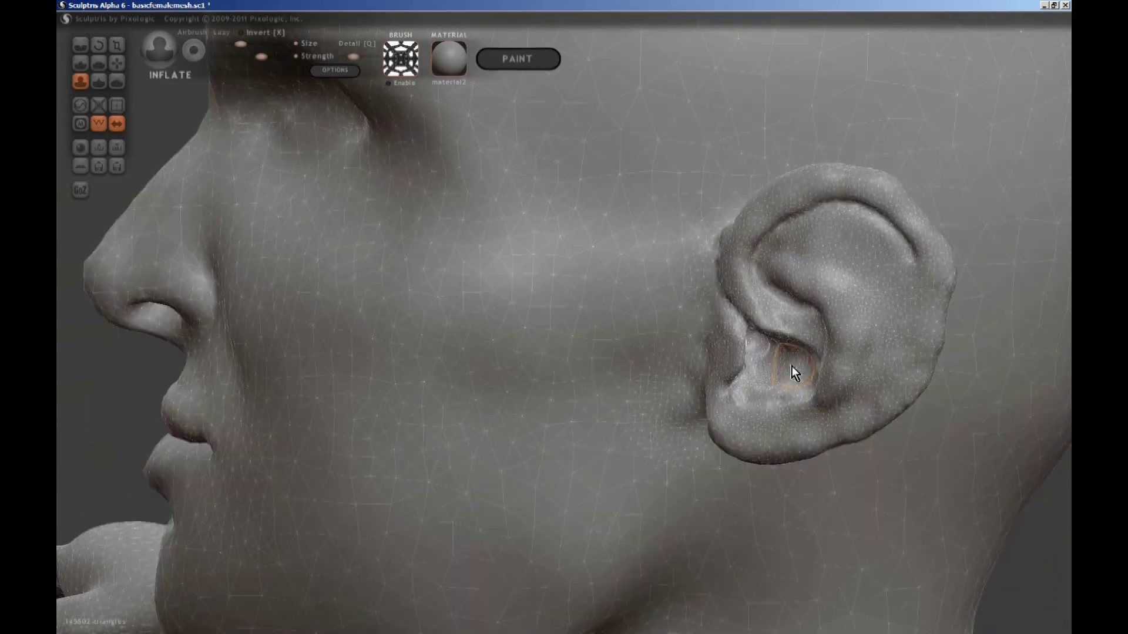
# - Refine the bowl of the ear beneath the canal and just above the lobe with Inflate
pyautogui.scroll(2, 791, 366)
pyautogui.moveTo(798, 368); pyautogui.dragTo(677, 324, button='middle')
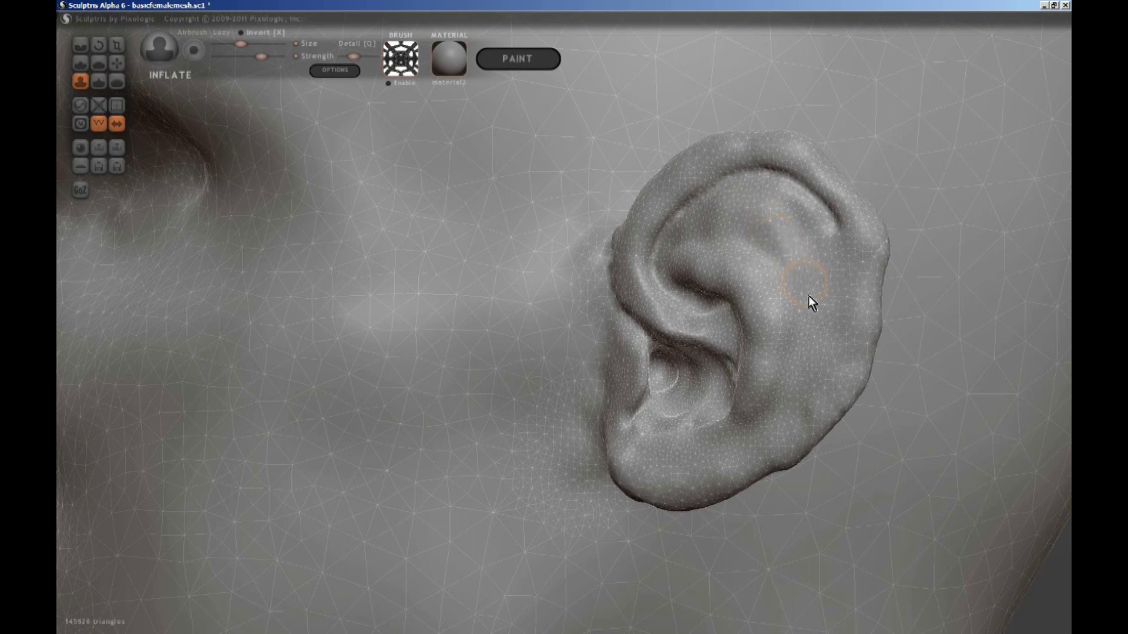
pyautogui.moveTo(775, 305); pyautogui.dragTo(858, 297, button='right')
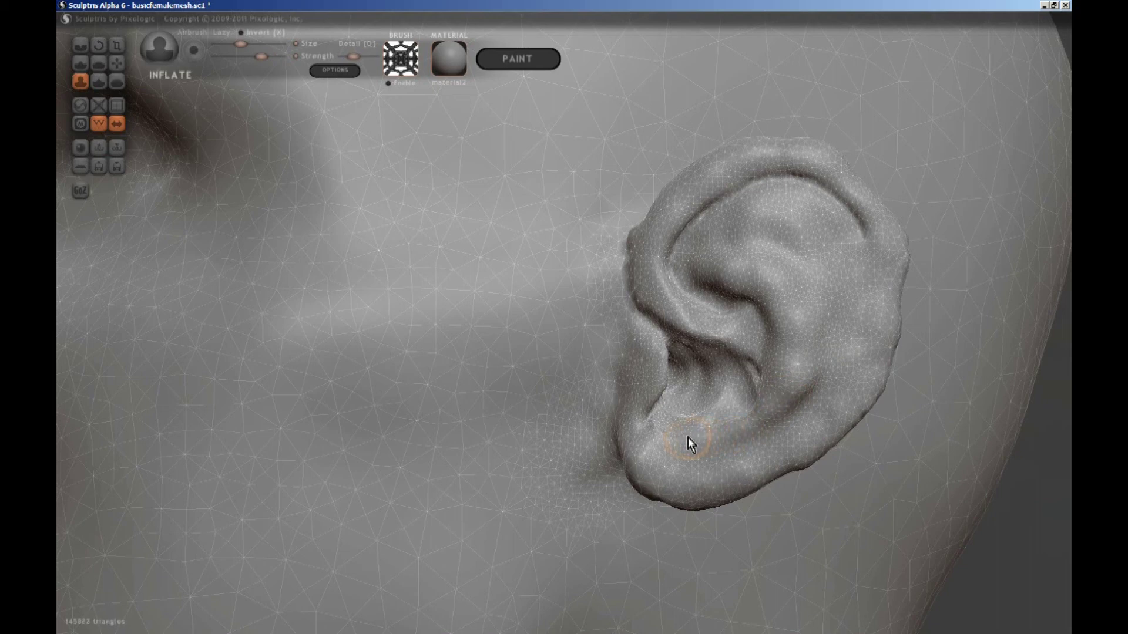
pyautogui.moveTo(688, 438); pyautogui.dragTo(679, 438)
pyautogui.moveTo(701, 409); pyautogui.dragTo(692, 410)
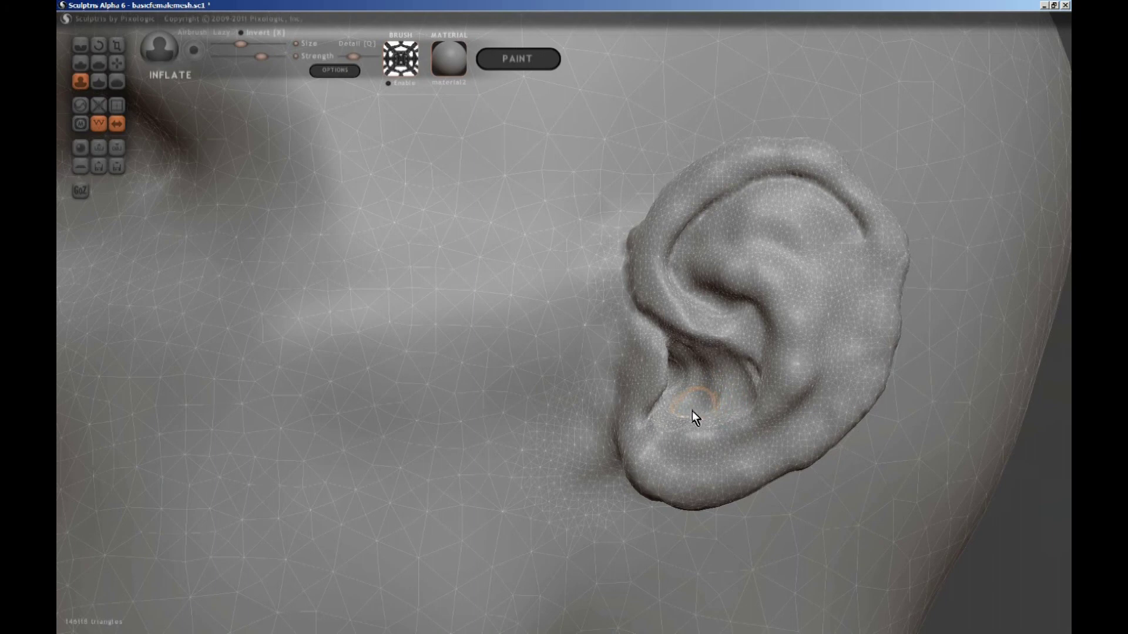
# - Soften the bowl of the ear with Smooth and hide the wireframe on the model
pyautogui.click(117, 84)
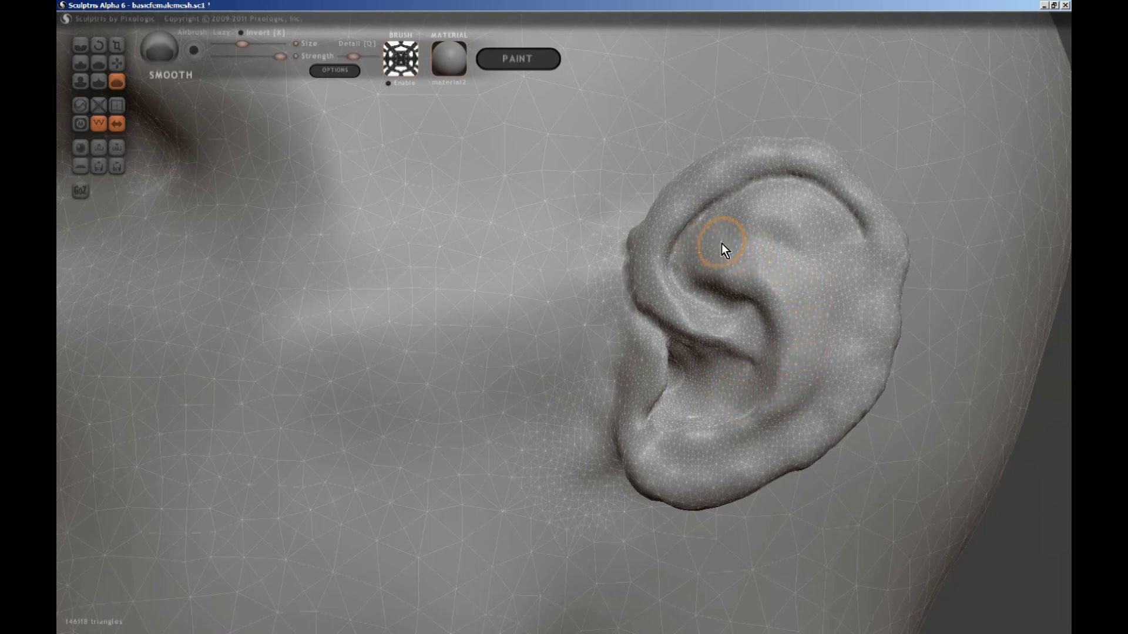
pyautogui.scroll(-10, 780, 243)
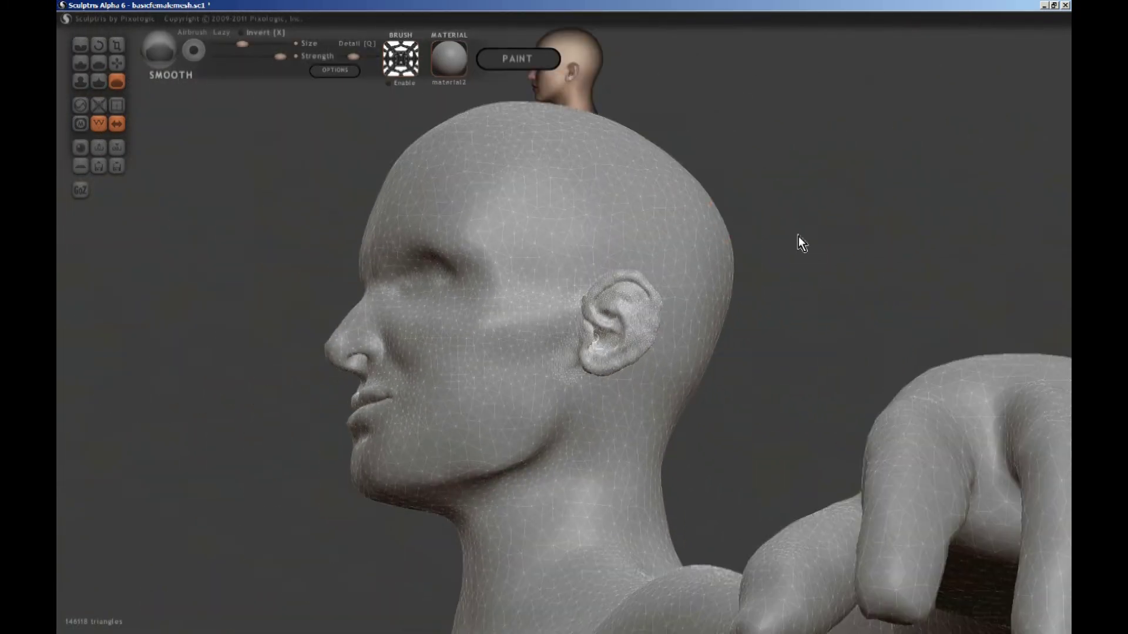
pyautogui.moveTo(798, 237); pyautogui.dragTo(738, 286)
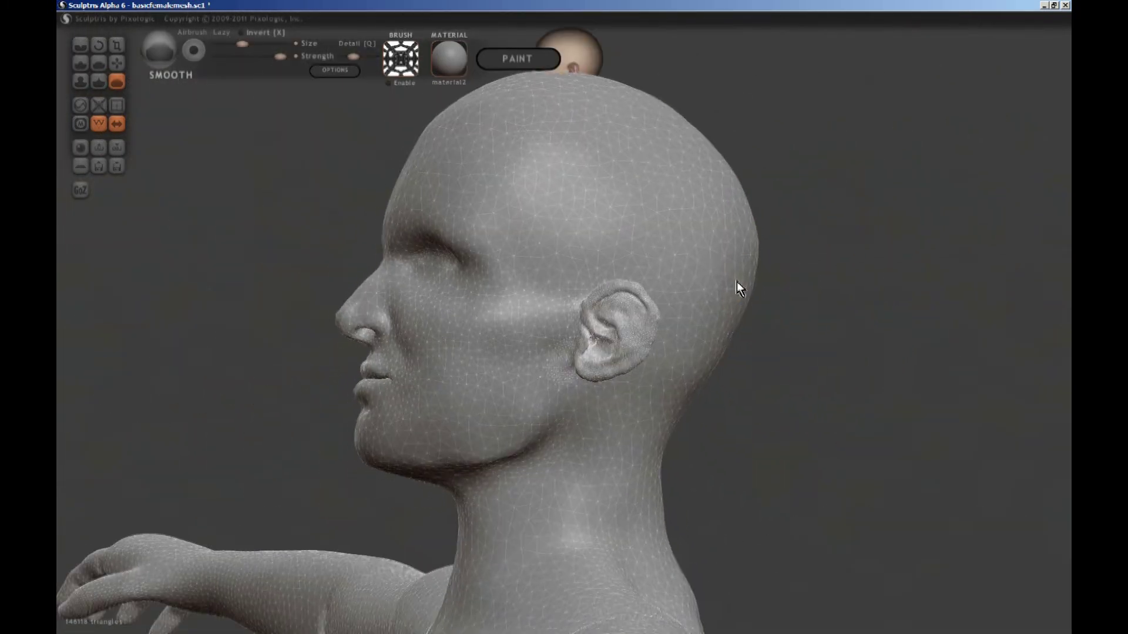
pyautogui.click(99, 124)
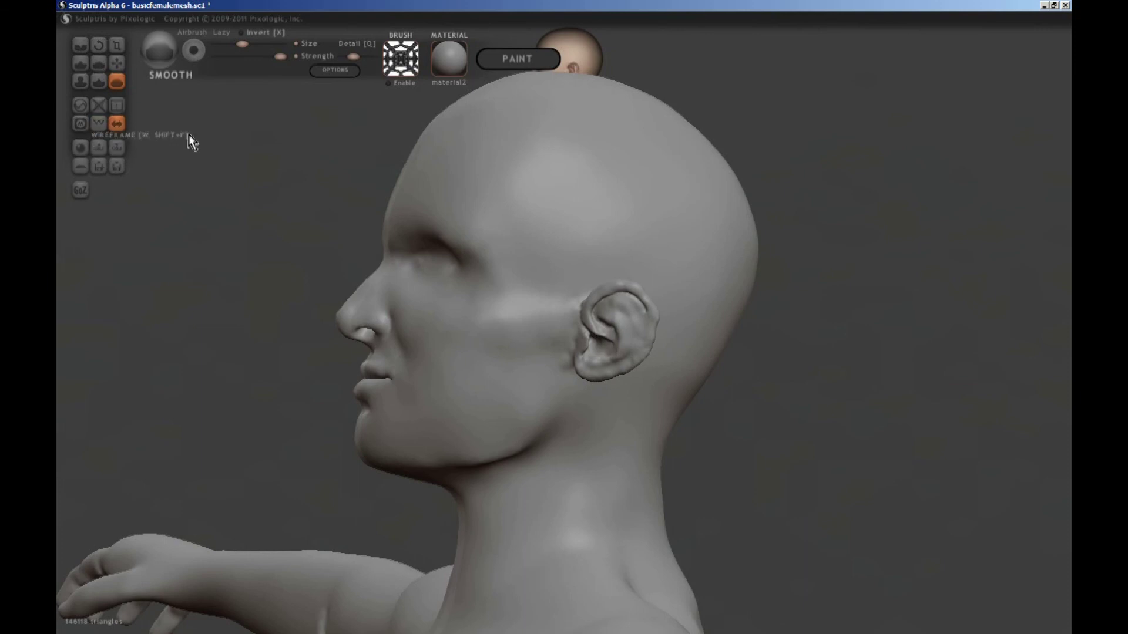
# - Replace the background image with the reference photo of a blonde woman holding out her fist
pyautogui.click(343, 75)
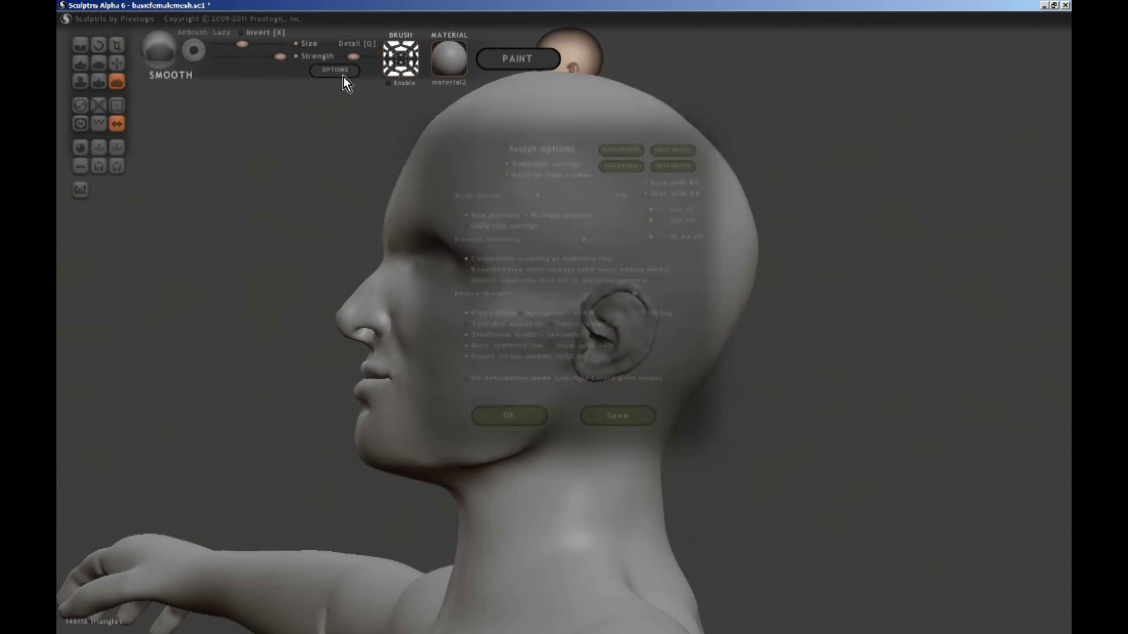
pyautogui.click(641, 135)
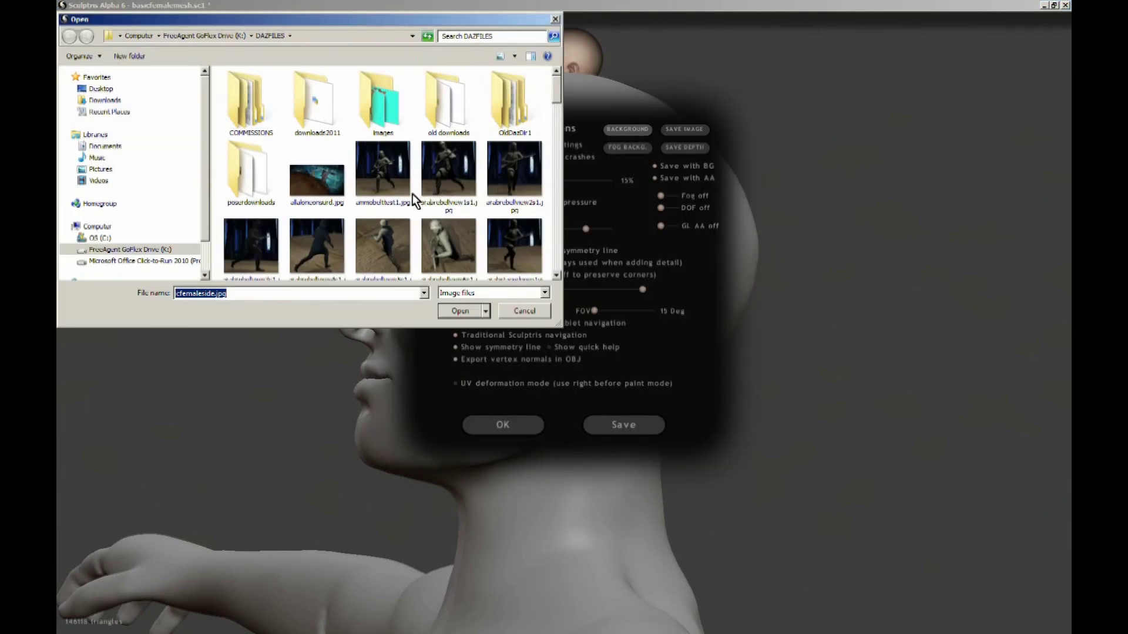
pyautogui.click(370, 163)
pyautogui.scroll(-6, 372, 164)
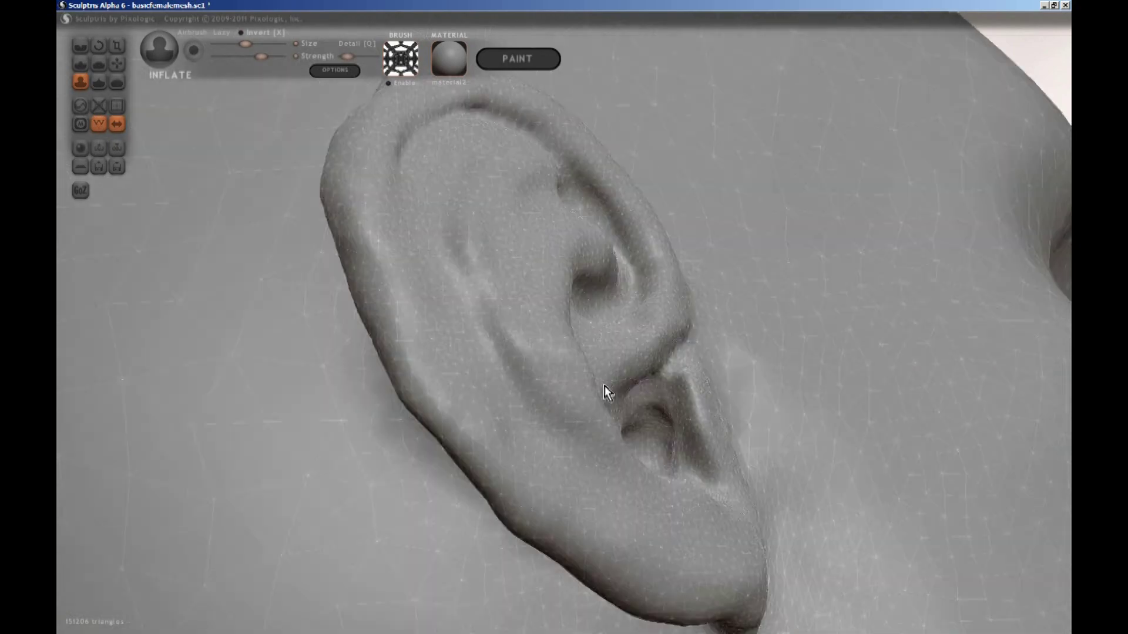
# - Work the area in front of and below the earlobe toward the jaw with Inflate
pyautogui.moveTo(604, 386); pyautogui.dragTo(649, 397, button='right')
pyautogui.scroll(-3, 647, 222)
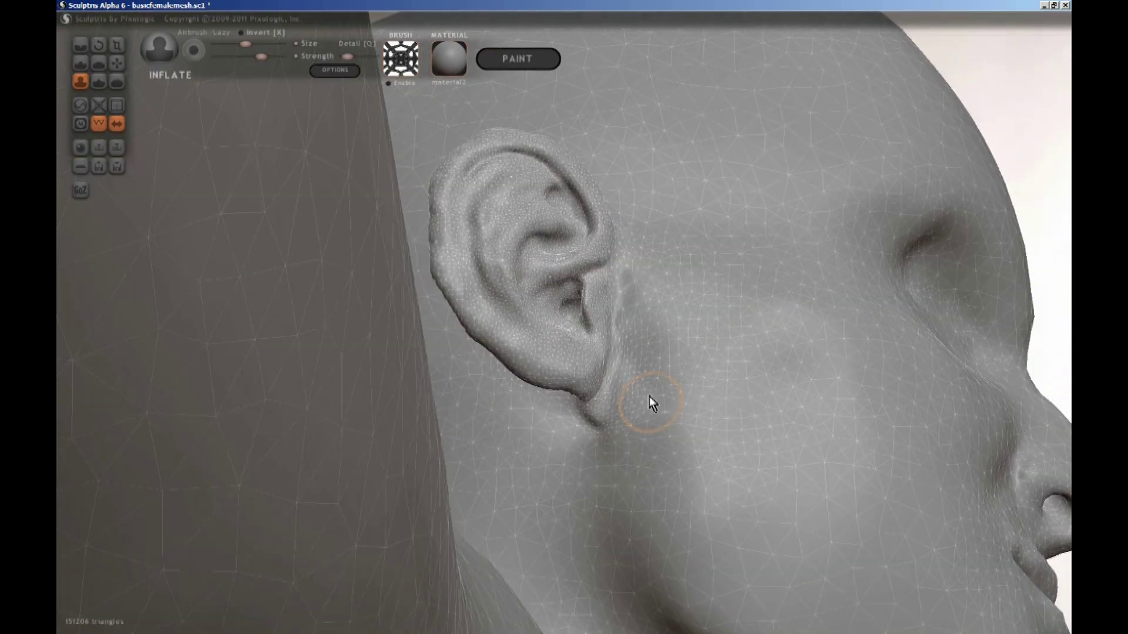
pyautogui.moveTo(641, 343); pyautogui.dragTo(643, 517)
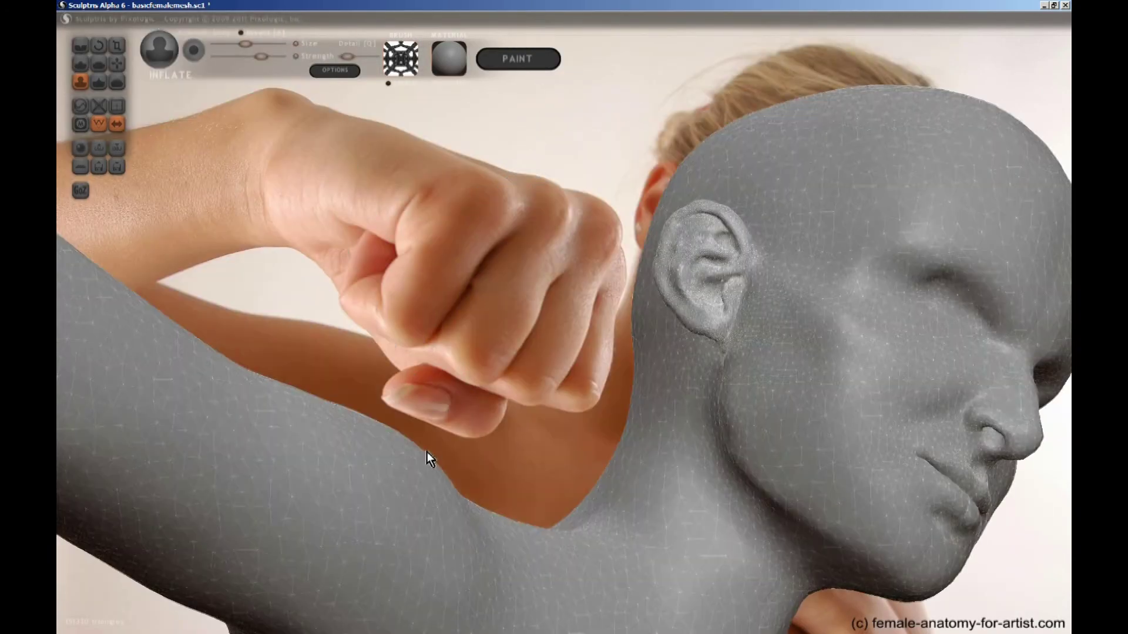
# - Hide the wireframe and reduce the Inflate brush size for refining the face from the front
pyautogui.moveTo(426, 457)
pyautogui.mouseDown(button='right')
pyautogui.moveTo(712, 385)
pyautogui.moveTo(493, 335)
pyautogui.moveTo(516, 332)
pyautogui.moveTo(318, 234)
pyautogui.mouseUp(button='right')
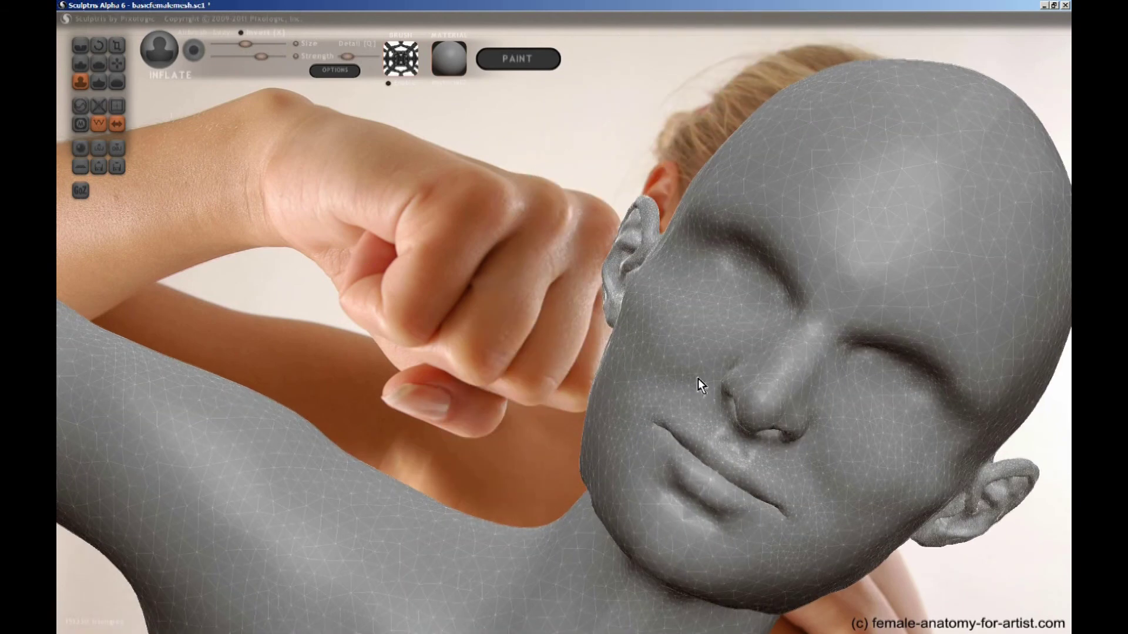
pyautogui.keyDown('alt'); pyautogui.moveTo(699, 378); pyautogui.dragTo(590, 357, button='right'); pyautogui.keyUp('alt')
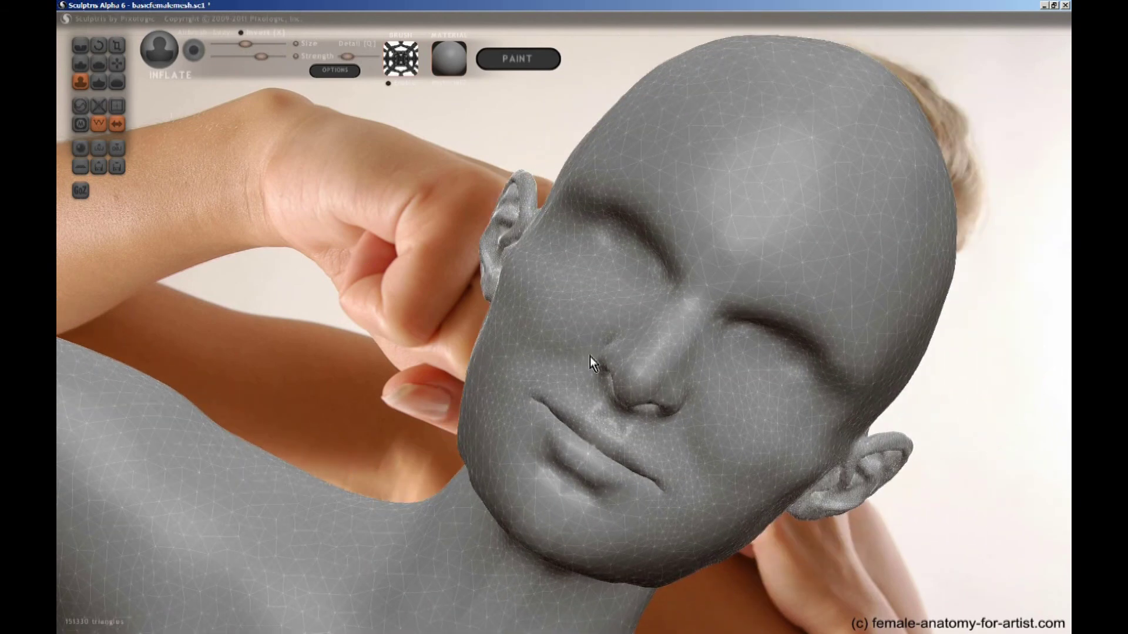
pyautogui.click(99, 127)
pyautogui.moveTo(352, 305)
pyautogui.mouseDown(button='right')
pyautogui.moveTo(536, 327)
pyautogui.moveTo(387, 191)
pyautogui.moveTo(763, 348)
pyautogui.moveTo(527, 390)
pyautogui.moveTo(657, 446)
pyautogui.moveTo(569, 384)
pyautogui.mouseUp(button='right')
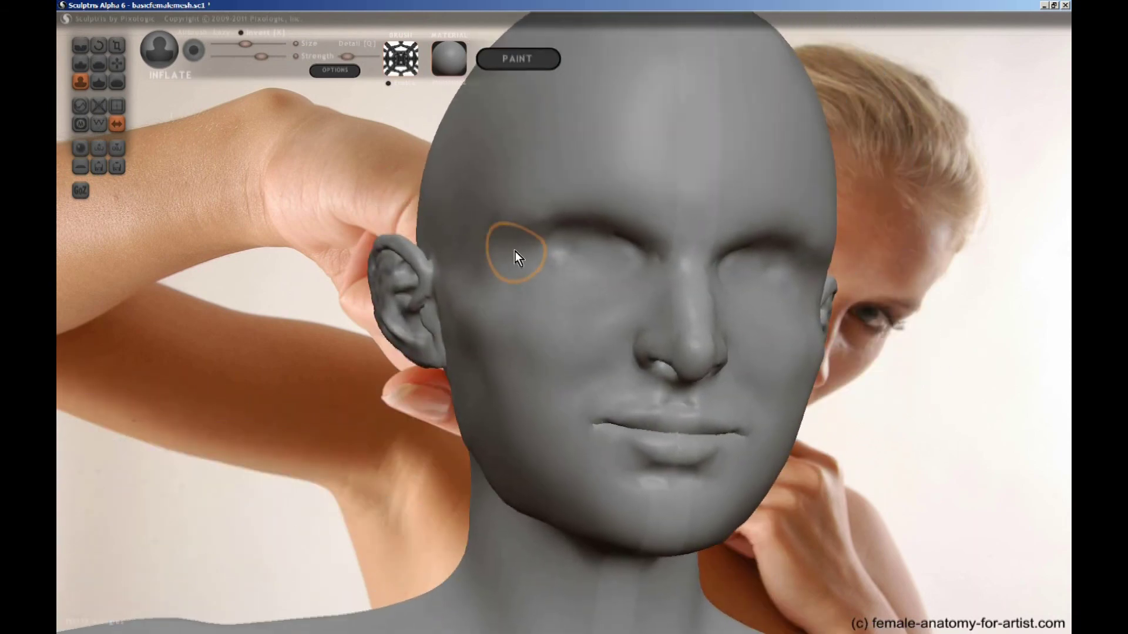
pyautogui.press('[')
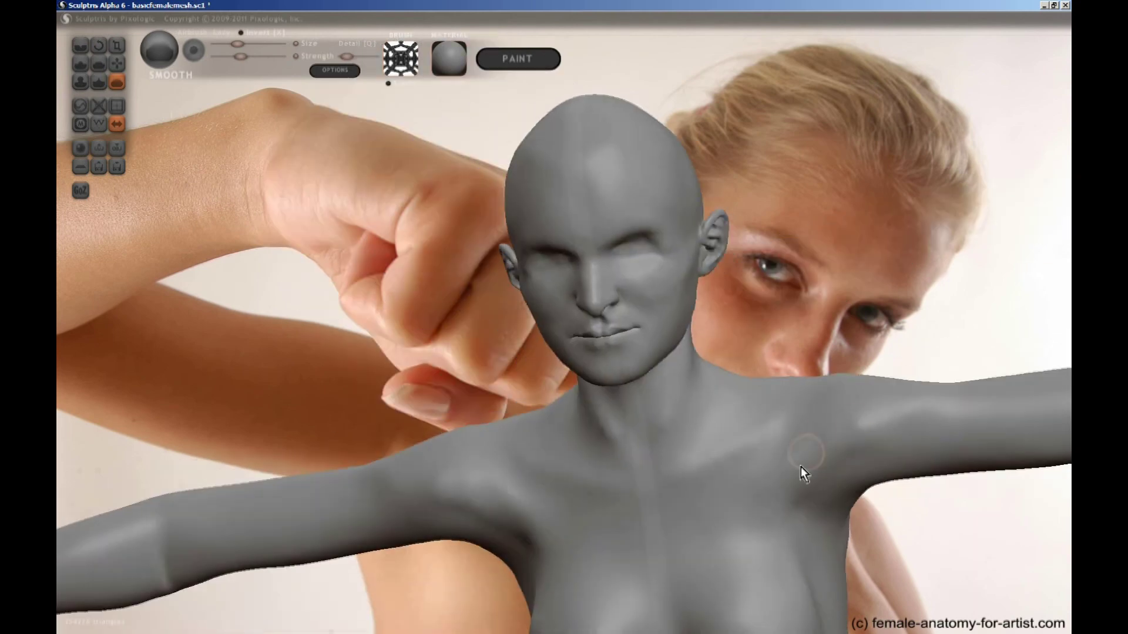
# - Sculpt the armpit folds, collarbone area and breasts on the upper torso with Inflate, adjusting the brush size
pyautogui.press('i')
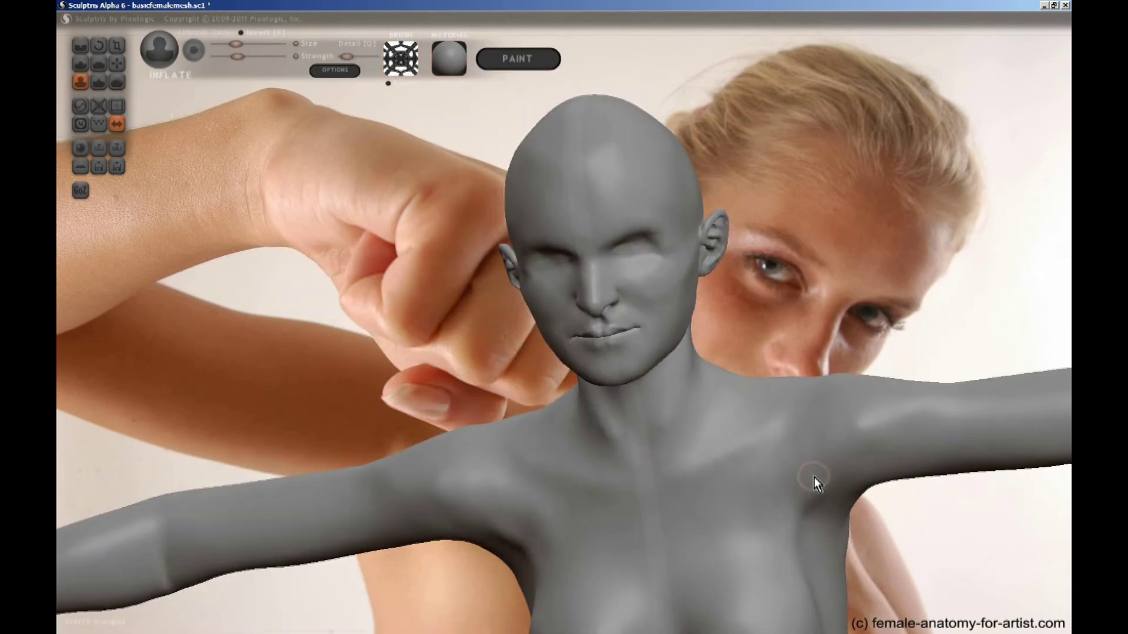
pyautogui.scroll(3, 792, 504)
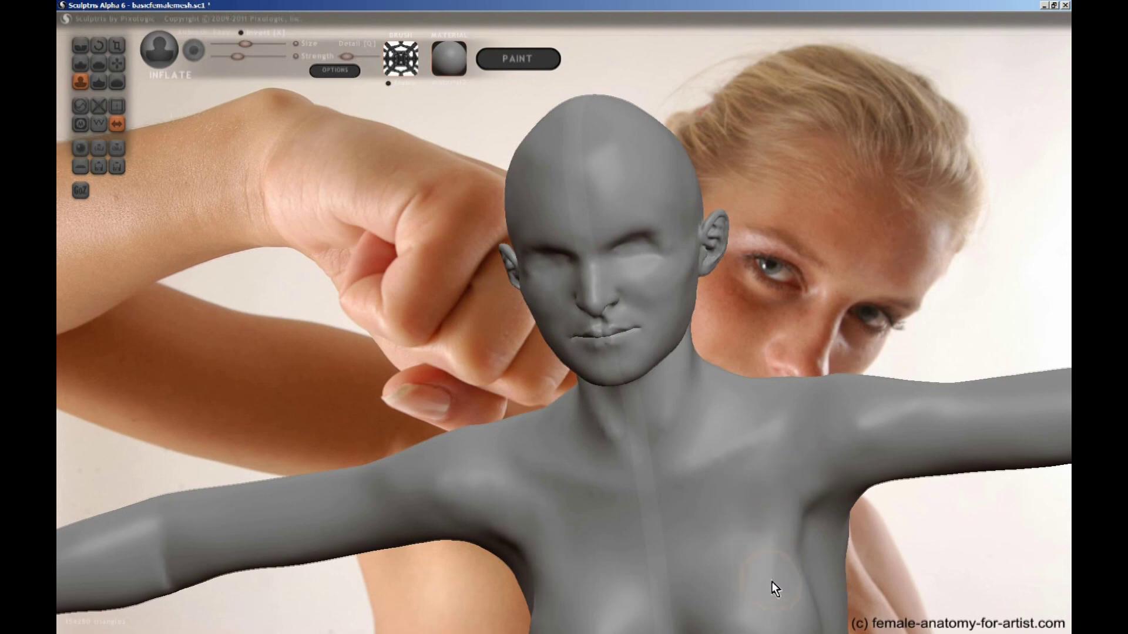
pyautogui.scroll(-2, 752, 505)
pyautogui.moveTo(688, 559)
pyautogui.mouseDown(button='right')
pyautogui.moveTo(876, 506)
pyautogui.moveTo(739, 488)
pyautogui.moveTo(671, 542)
pyautogui.moveTo(658, 581)
pyautogui.mouseUp(button='right')
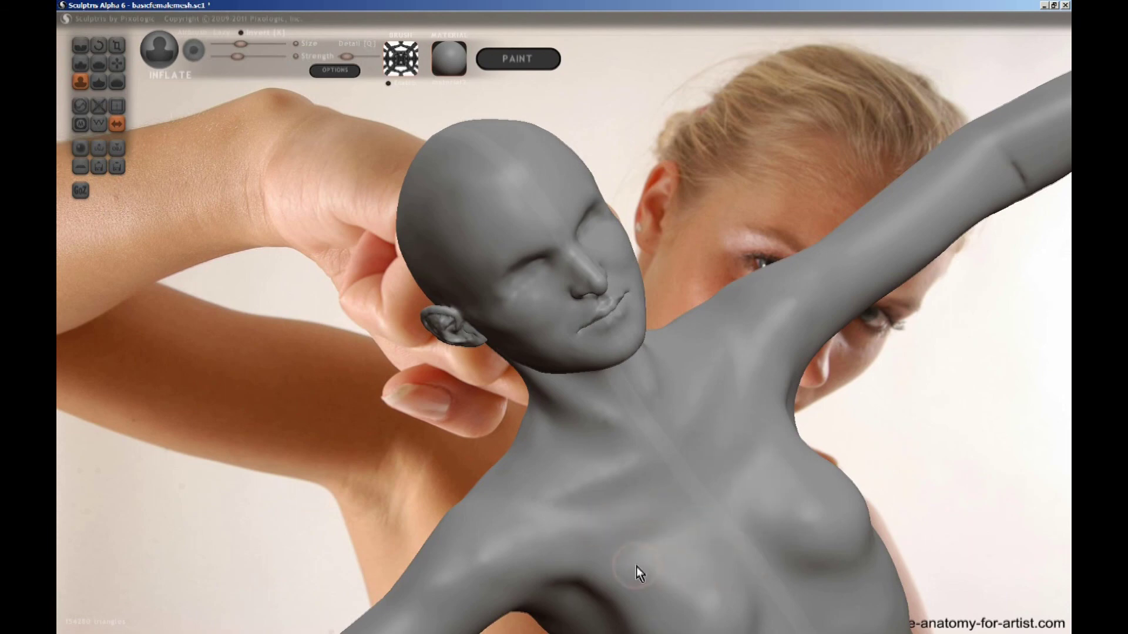
pyautogui.moveTo(723, 604); pyautogui.dragTo(633, 412, button='right')
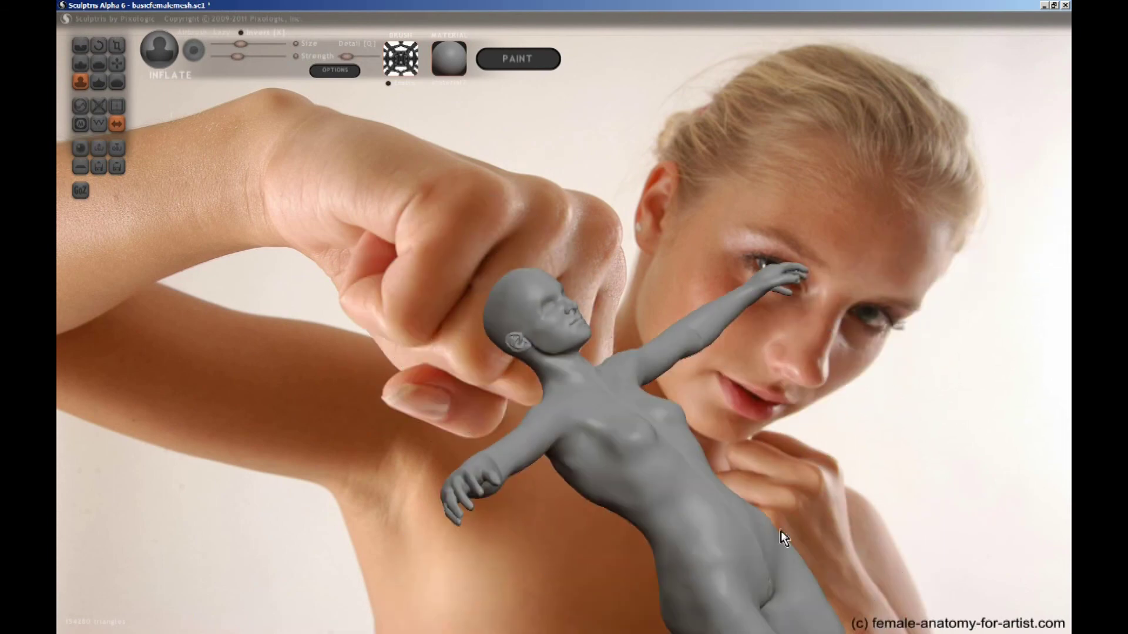
pyautogui.moveTo(780, 537); pyautogui.dragTo(678, 416, button='right')
pyautogui.scroll(3, 671, 426)
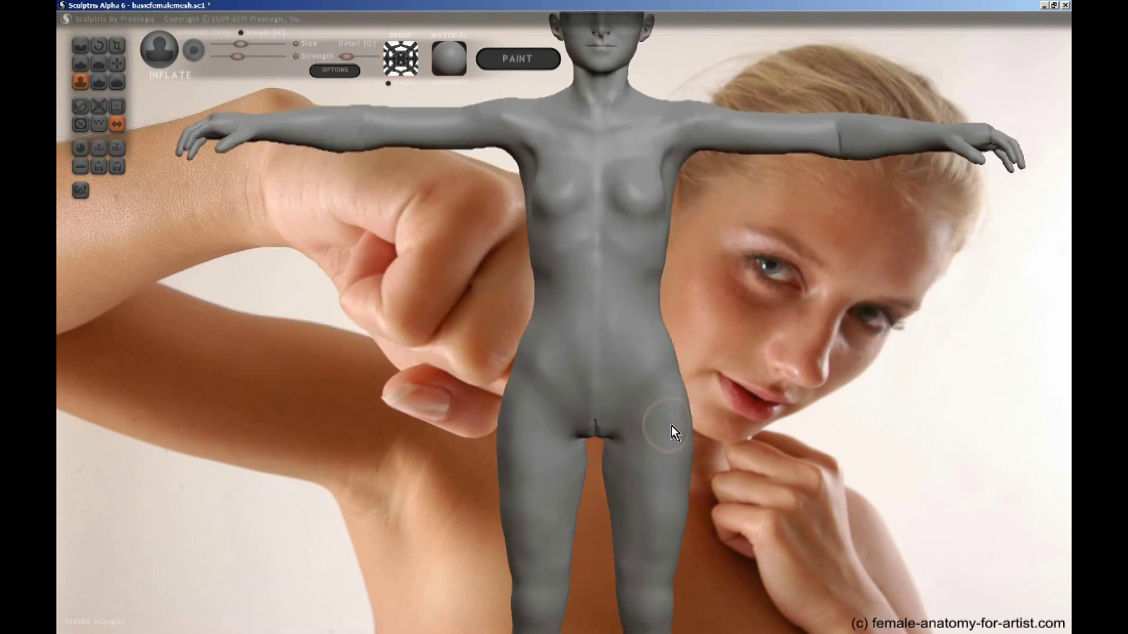
pyautogui.scroll(-5, 671, 425)
pyautogui.moveTo(672, 425); pyautogui.dragTo(649, 409, button='right')
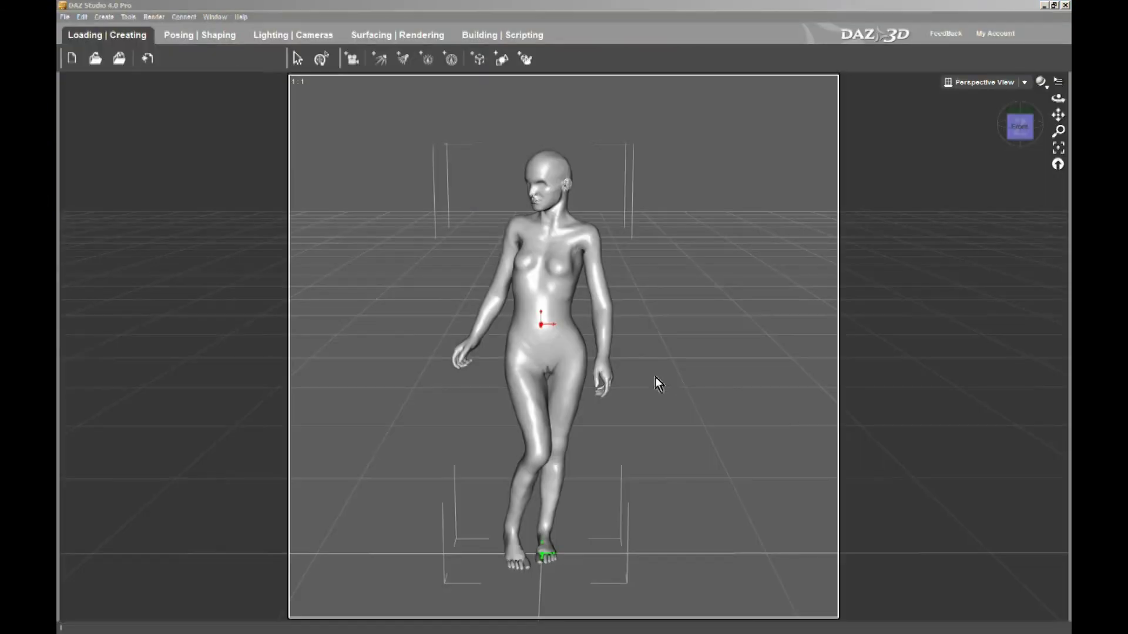
# - Switch to DAZ Studio and examine the finished figure in standing, kneeling and leaping poses from several angles
pyautogui.moveTo(654, 383); pyautogui.dragTo(427, 374)
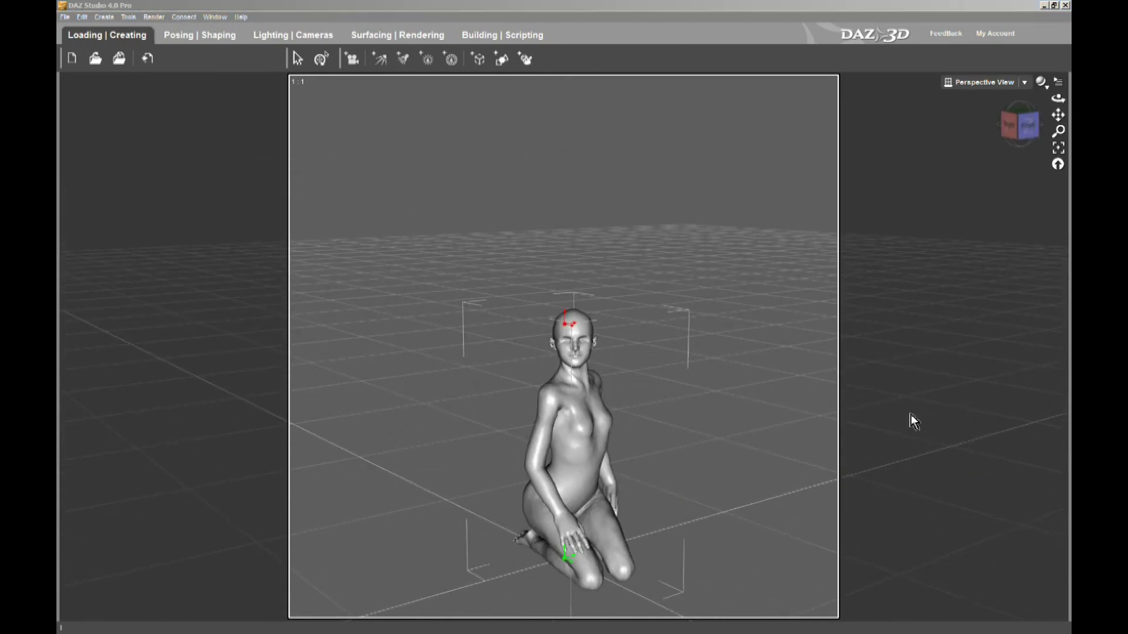
pyautogui.keyDown('ctrl'); pyautogui.keyDown('alt'); pyautogui.moveTo(742, 420); pyautogui.dragTo(766, 389); pyautogui.keyUp('alt'); pyautogui.keyUp('ctrl')
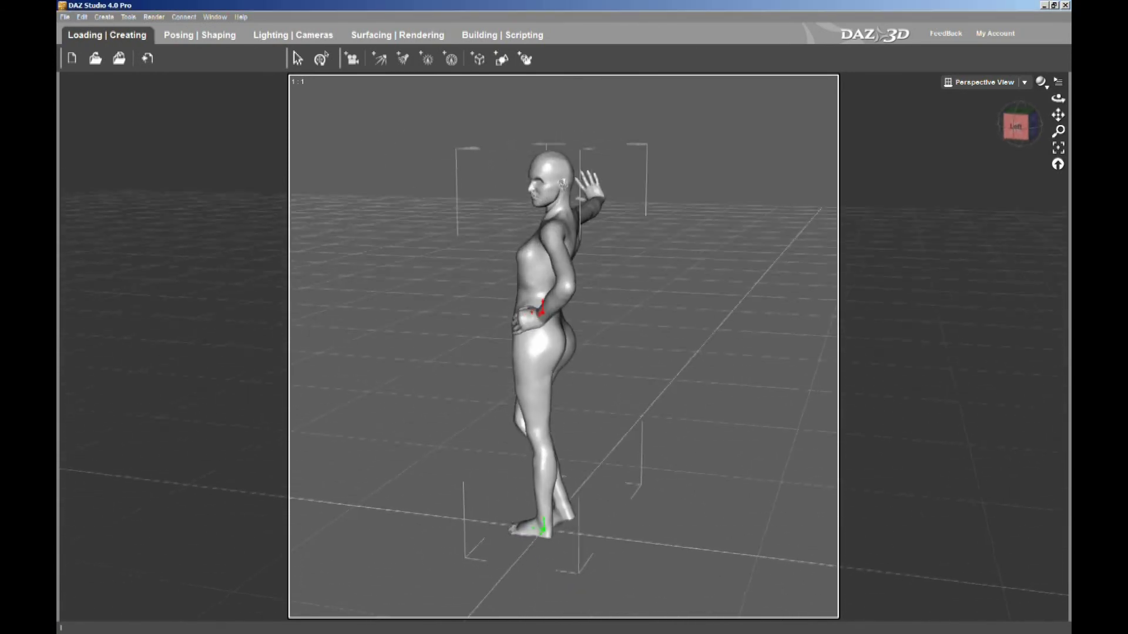
pyautogui.keyDown('ctrl'); pyautogui.keyDown('alt'); pyautogui.moveTo(822, 277); pyautogui.dragTo(646, 278); pyautogui.keyUp('alt'); pyautogui.keyUp('ctrl')
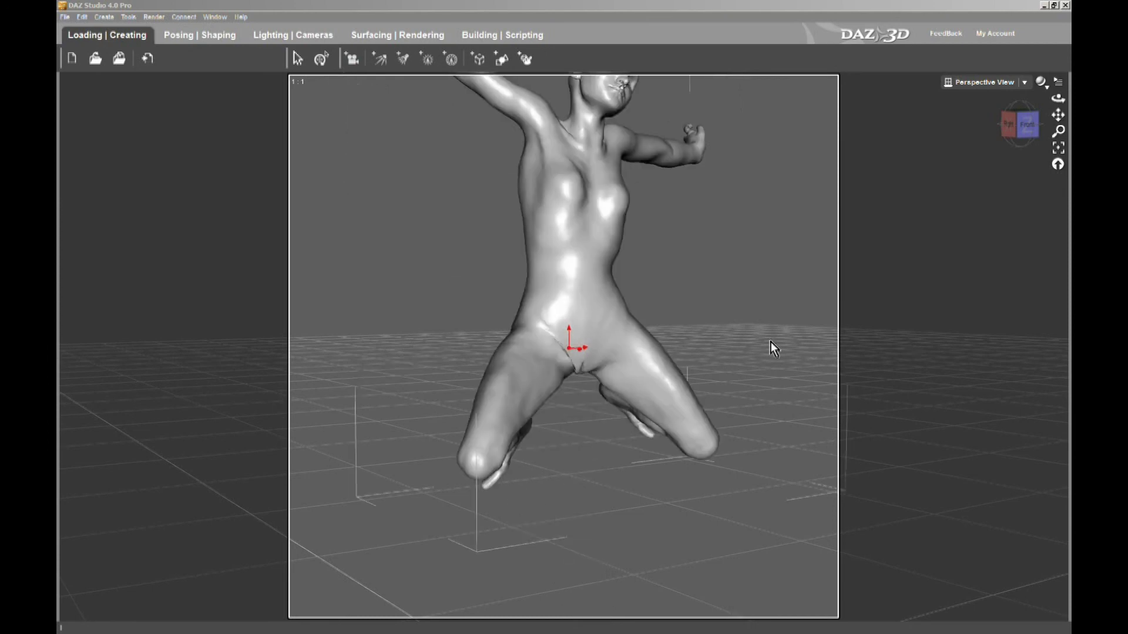
pyautogui.moveTo(755, 337); pyautogui.dragTo(650, 395, button='middle')
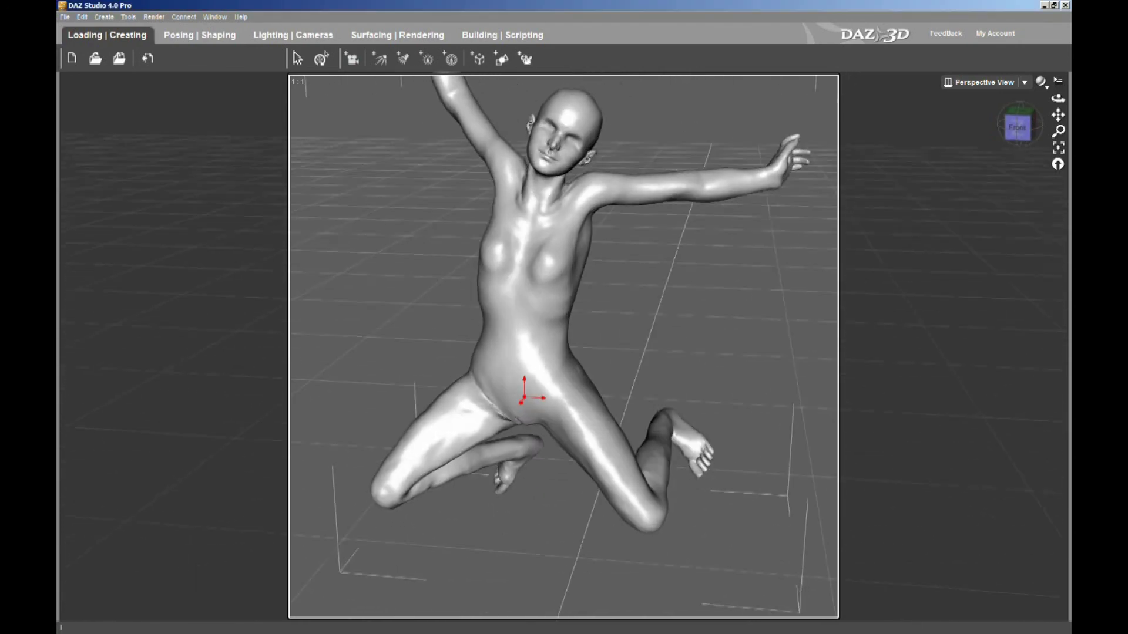
pyautogui.moveTo(744, 317); pyautogui.dragTo(781, 364, button='middle')
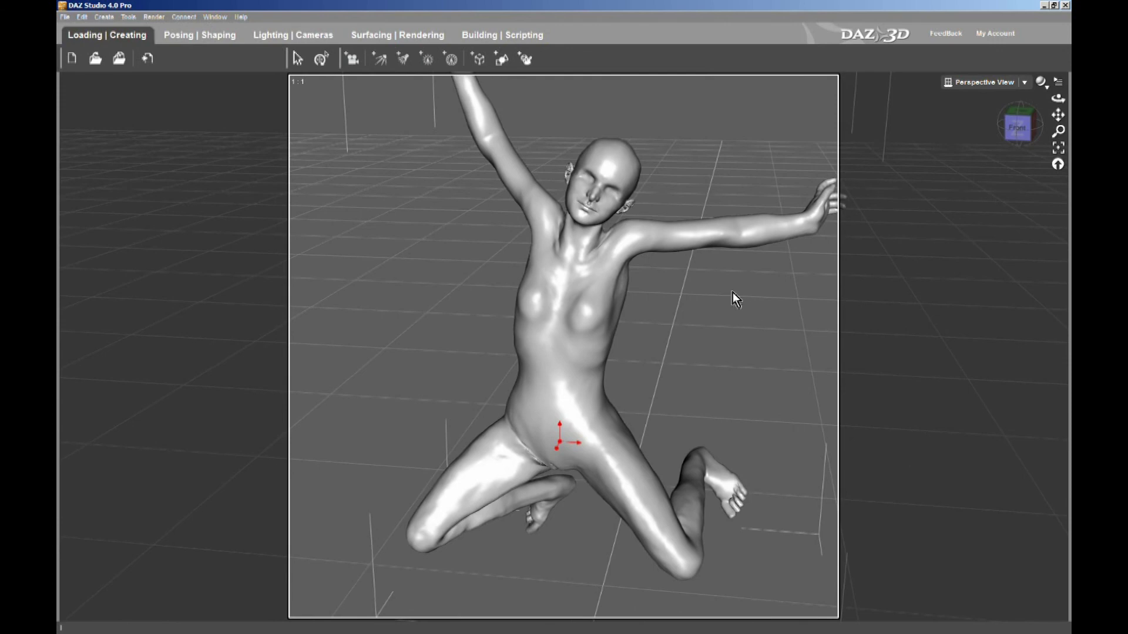
pyautogui.scroll(-5, 732, 298)
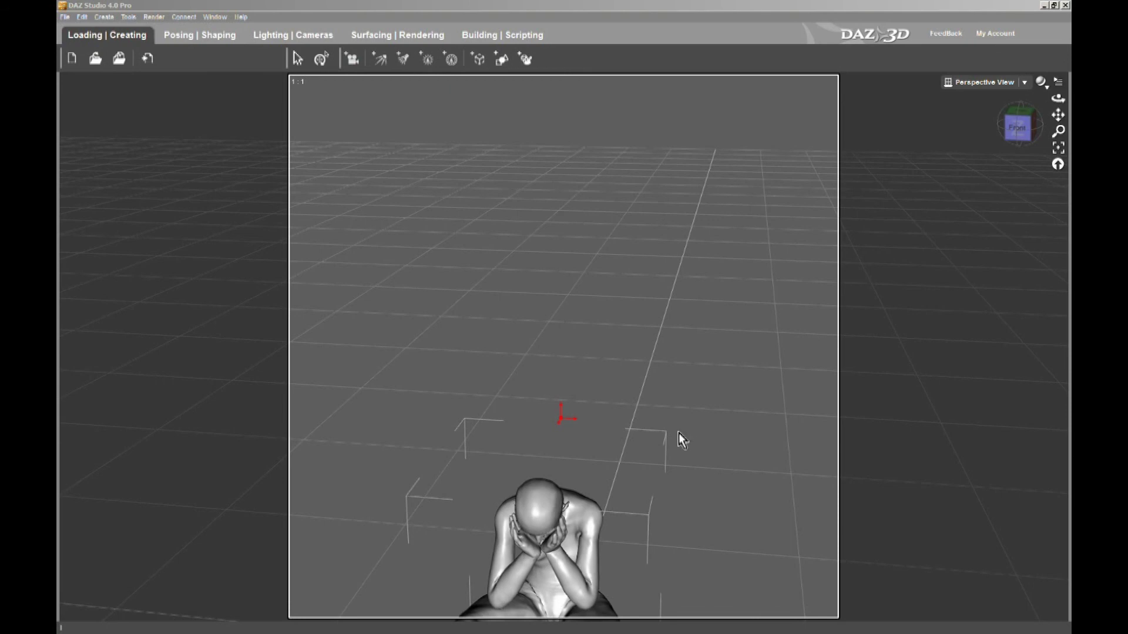
# - Examine the figure's seated poses, cross-legged with hands on the face and leaning on a raised knee, from several sides
pyautogui.moveTo(678, 432); pyautogui.dragTo(682, 334, button='middle')
pyautogui.moveTo(654, 482)
pyautogui.mouseDown(button='middle')
pyautogui.moveTo(671, 526)
pyautogui.moveTo(635, 484)
pyautogui.mouseUp(button='middle')
pyautogui.keyDown('ctrl'); pyautogui.keyDown('alt'); pyautogui.moveTo(638, 521); pyautogui.dragTo(639, 501, button='right'); pyautogui.keyUp('alt'); pyautogui.keyUp('ctrl')
pyautogui.keyDown('ctrl'); pyautogui.keyDown('alt'); pyautogui.moveTo(639, 501); pyautogui.dragTo(622, 483); pyautogui.keyUp('alt'); pyautogui.keyUp('ctrl')
pyautogui.scroll(5, 622, 460)
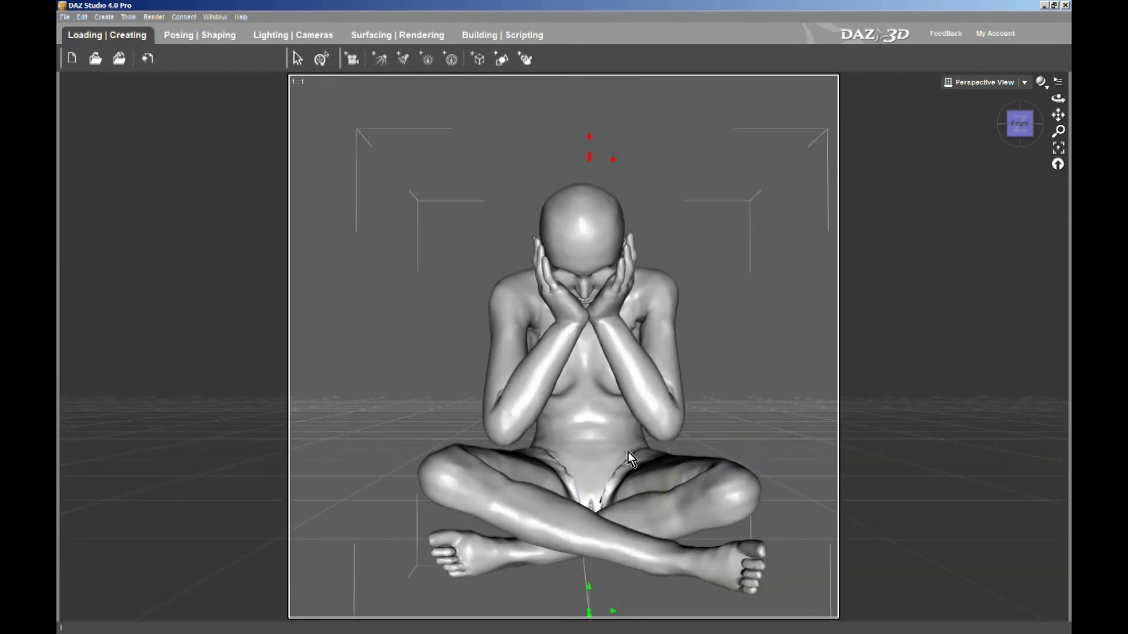
pyautogui.keyDown('ctrl'); pyautogui.keyDown('alt'); pyautogui.moveTo(629, 452); pyautogui.dragTo(698, 455); pyautogui.keyUp('alt'); pyautogui.keyUp('ctrl')
pyautogui.keyDown('ctrl'); pyautogui.keyDown('alt'); pyautogui.moveTo(609, 441); pyautogui.dragTo(494, 414, button='right'); pyautogui.keyUp('alt'); pyautogui.keyUp('ctrl')
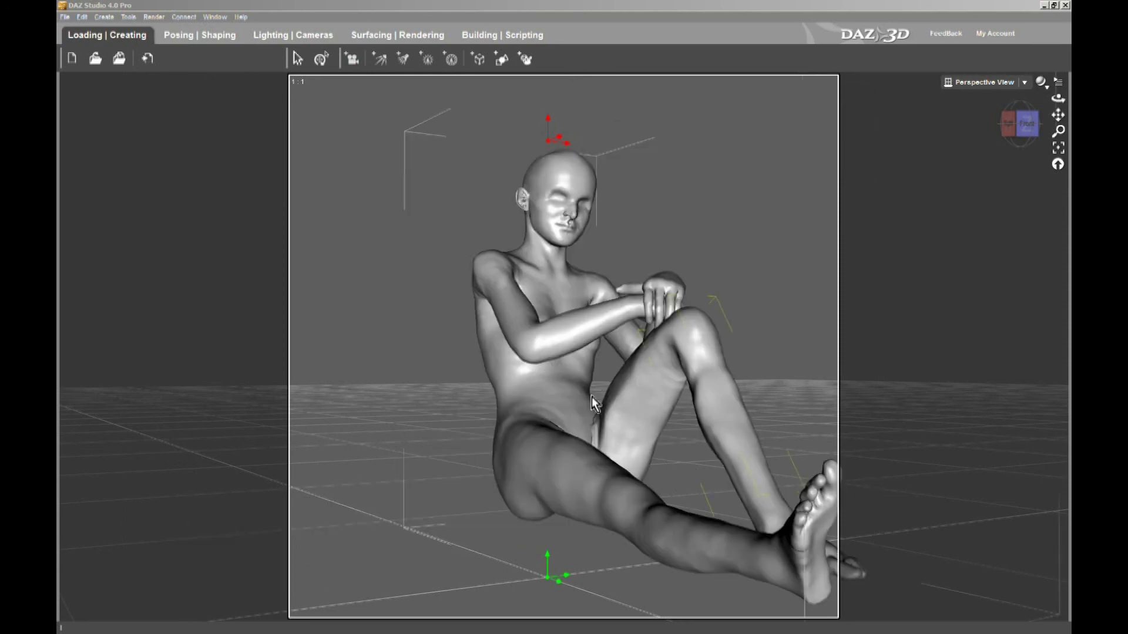
pyautogui.keyDown('ctrl'); pyautogui.keyDown('alt'); pyautogui.moveTo(591, 397); pyautogui.dragTo(663, 456); pyautogui.keyUp('alt'); pyautogui.keyUp('ctrl')
pyautogui.keyDown('ctrl'); pyautogui.keyDown('alt'); pyautogui.moveTo(597, 397); pyautogui.dragTo(486, 380, button='right'); pyautogui.keyUp('alt'); pyautogui.keyUp('ctrl')
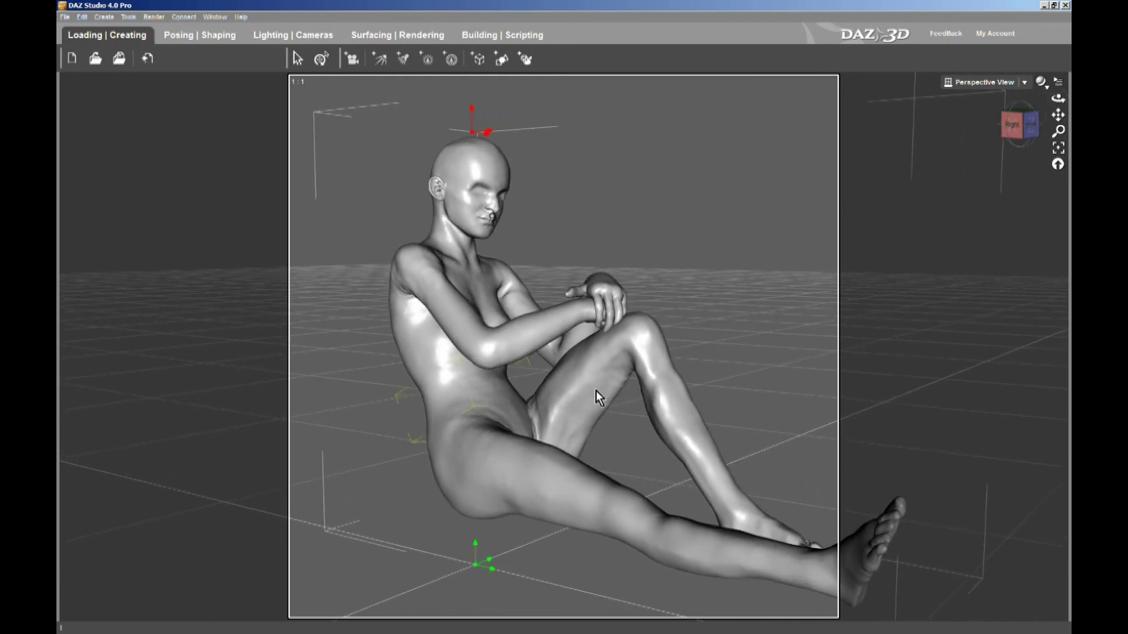